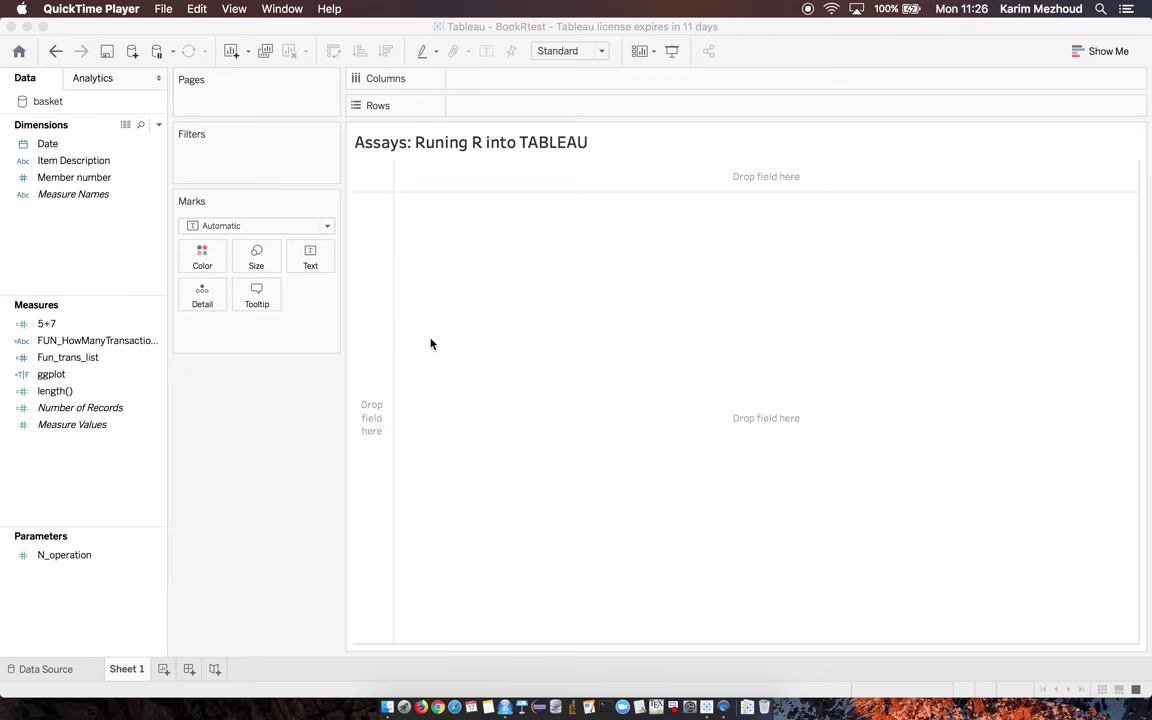
# Bring the Tableau BookRtest workbook's Sheet 1 to the front
pyautogui.click(80, 325)
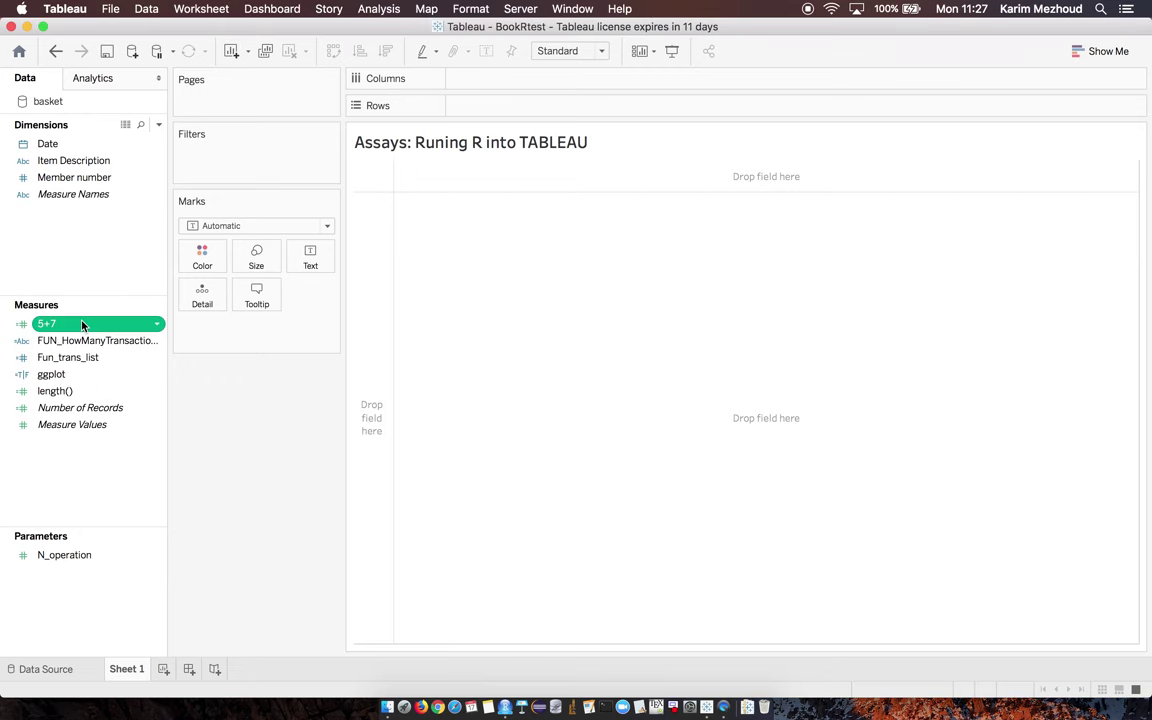
pyautogui.click(157, 325)
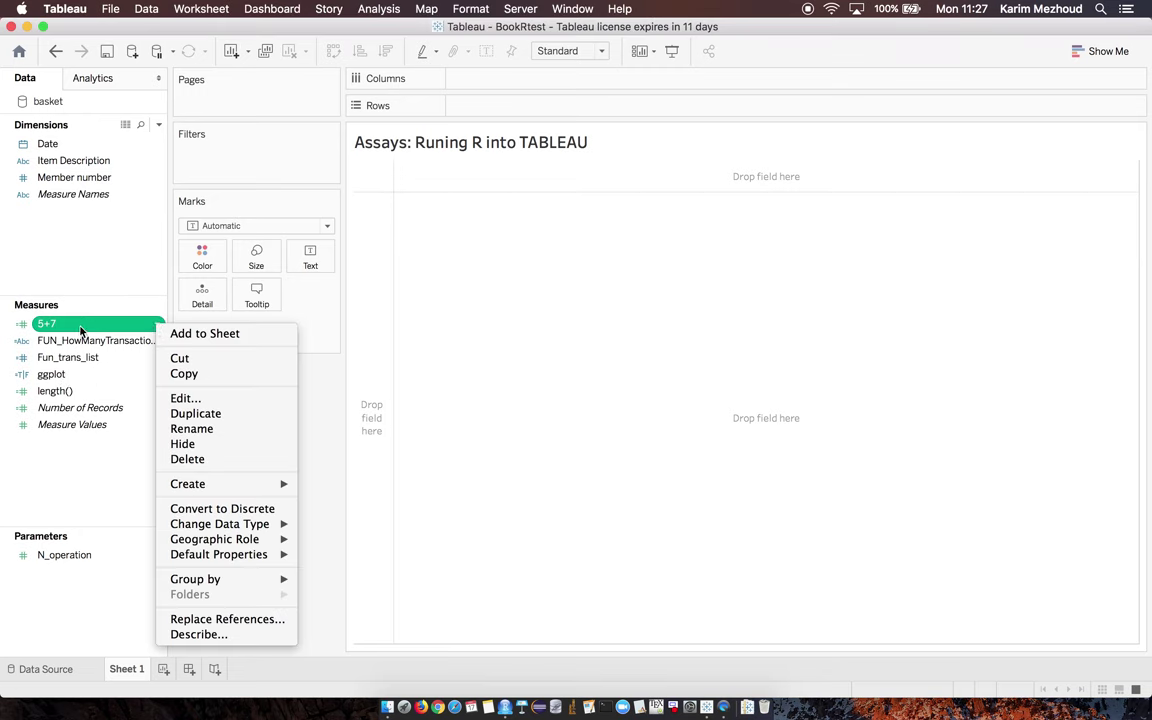
pyautogui.click(200, 399)
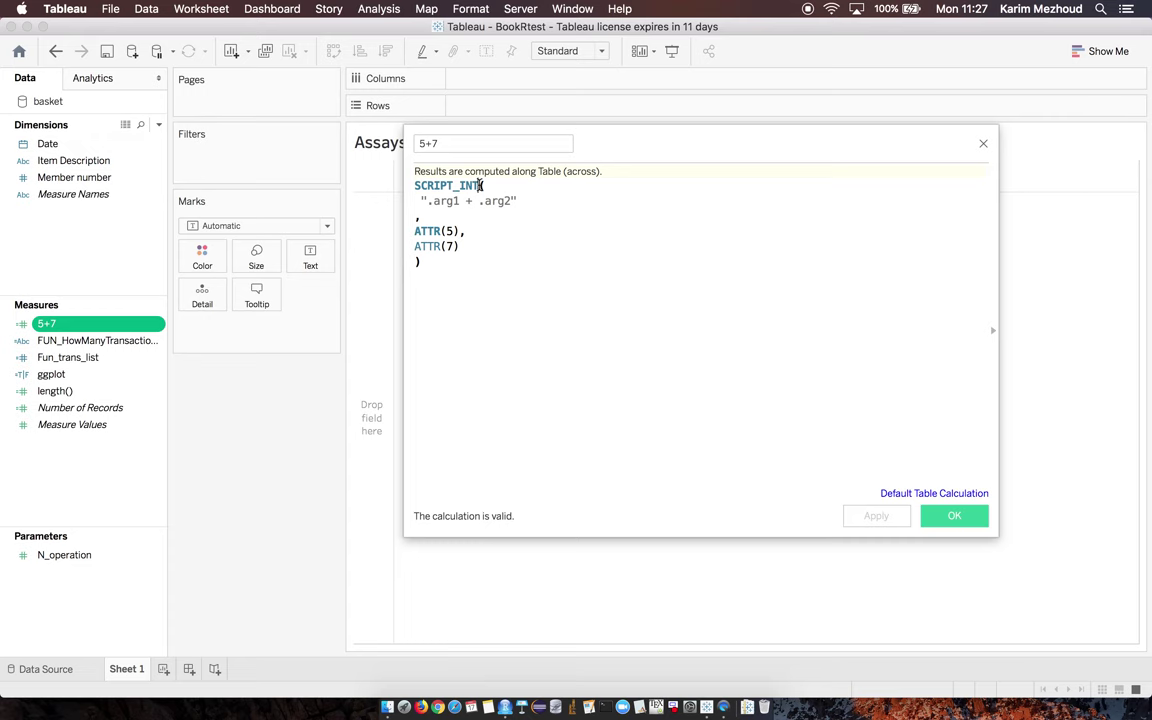
pyautogui.moveTo(482, 186); pyautogui.dragTo(416, 187)
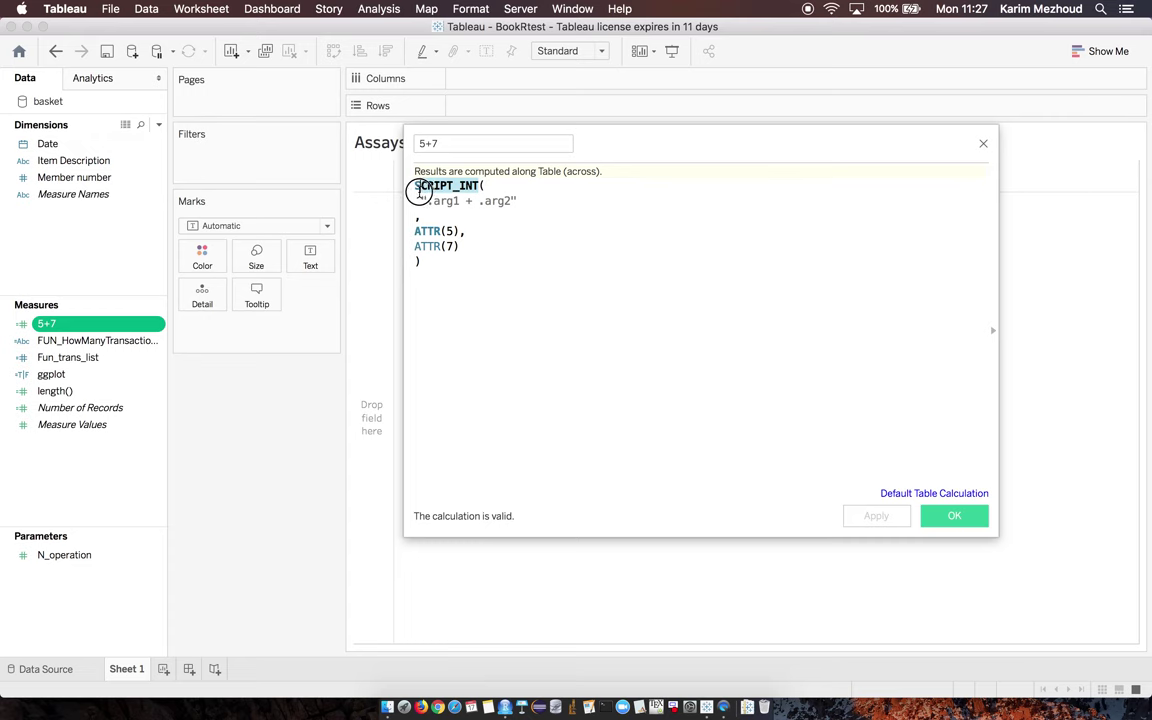
pyautogui.click(480, 186)
pyautogui.press('BackSpace')
pyautogui.press('BackSpace')
pyautogui.press('BackSpace')
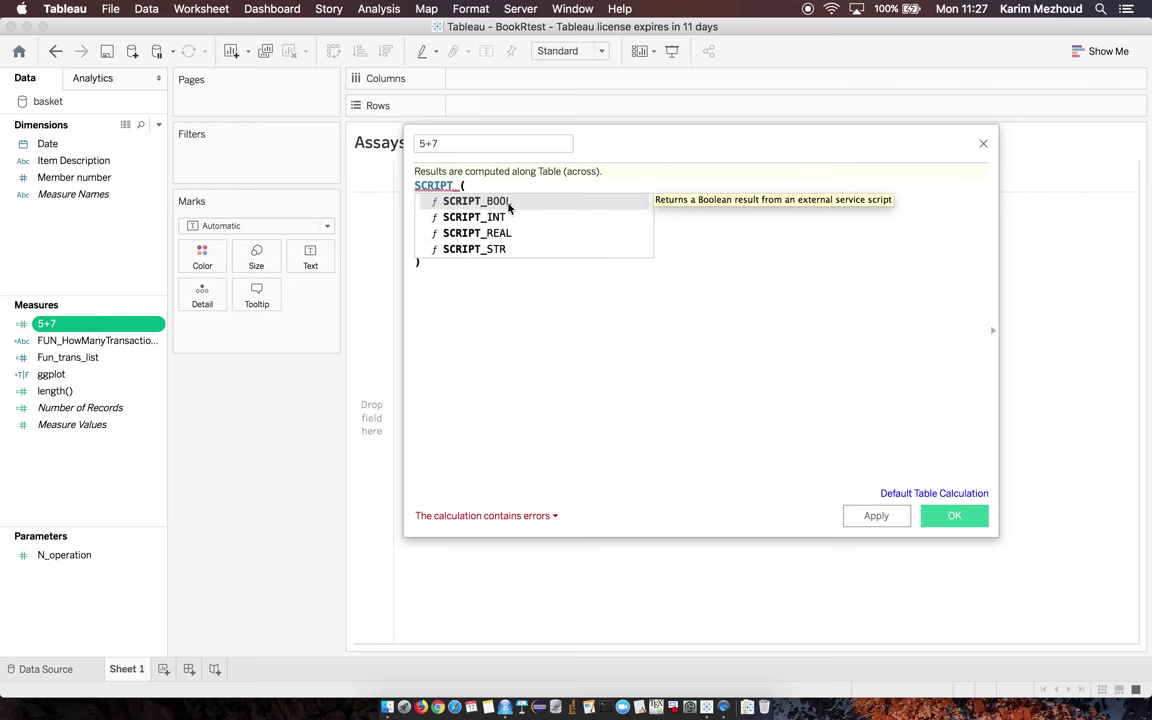
pyautogui.click(506, 218)
pyautogui.doubleClick(507, 218)
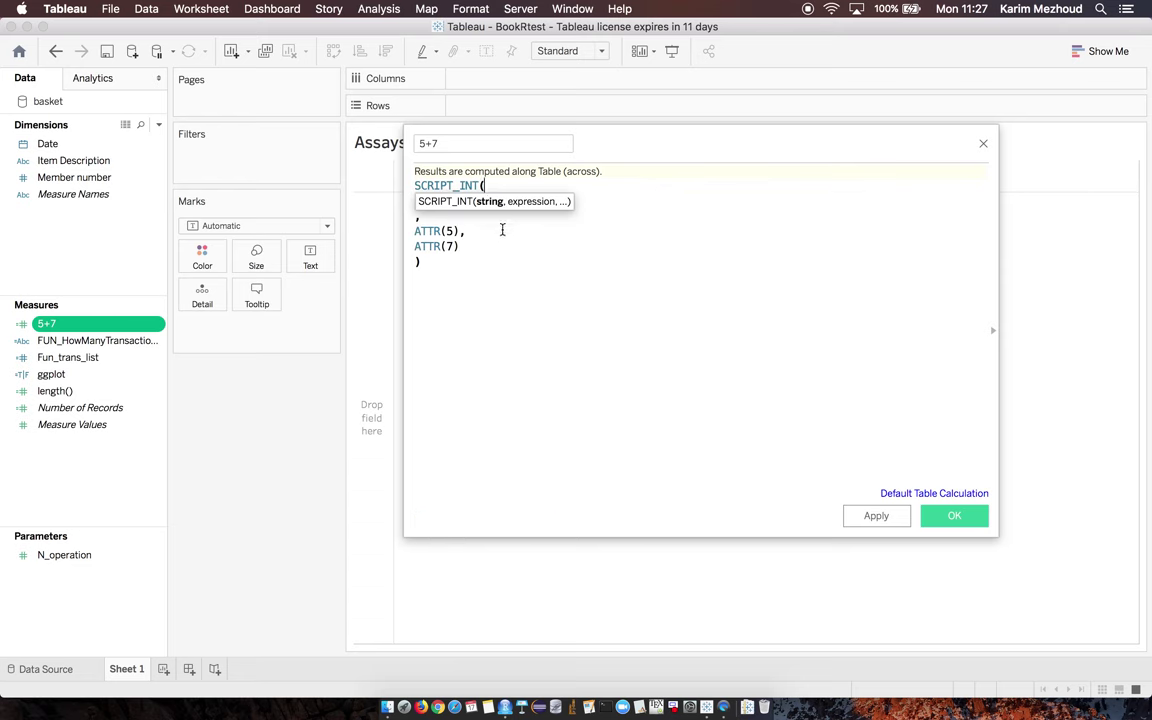
pyautogui.click(502, 230)
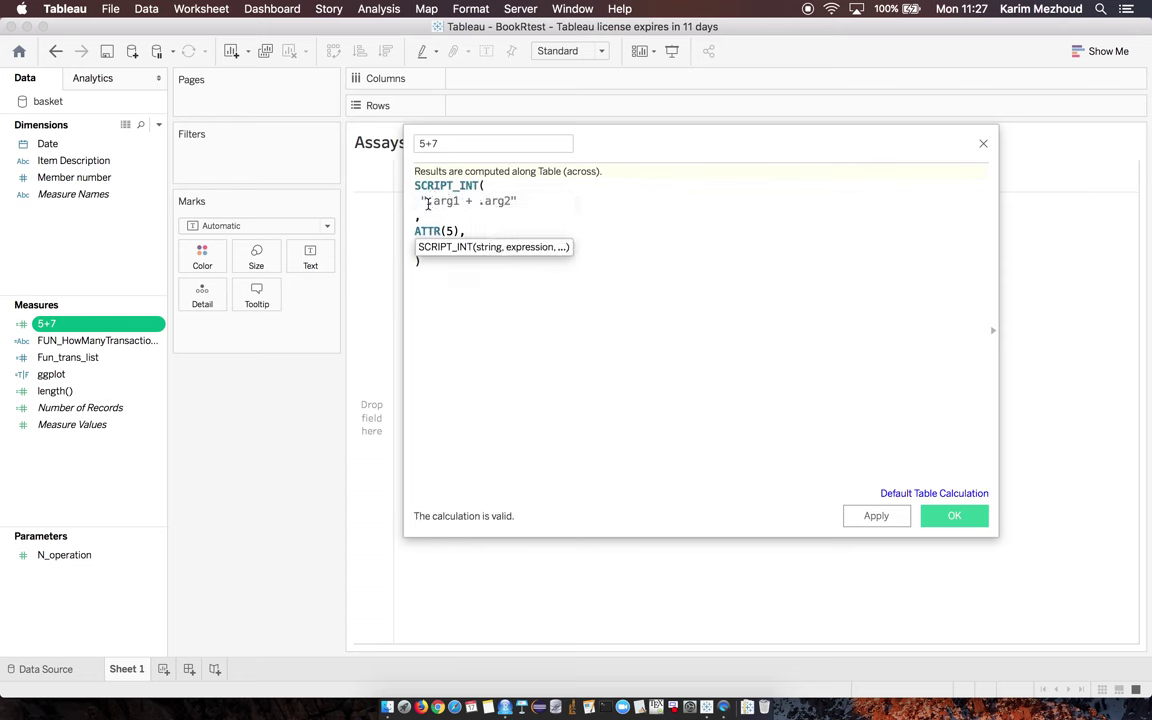
pyautogui.moveTo(428, 203); pyautogui.dragTo(502, 200)
pyautogui.click(494, 264)
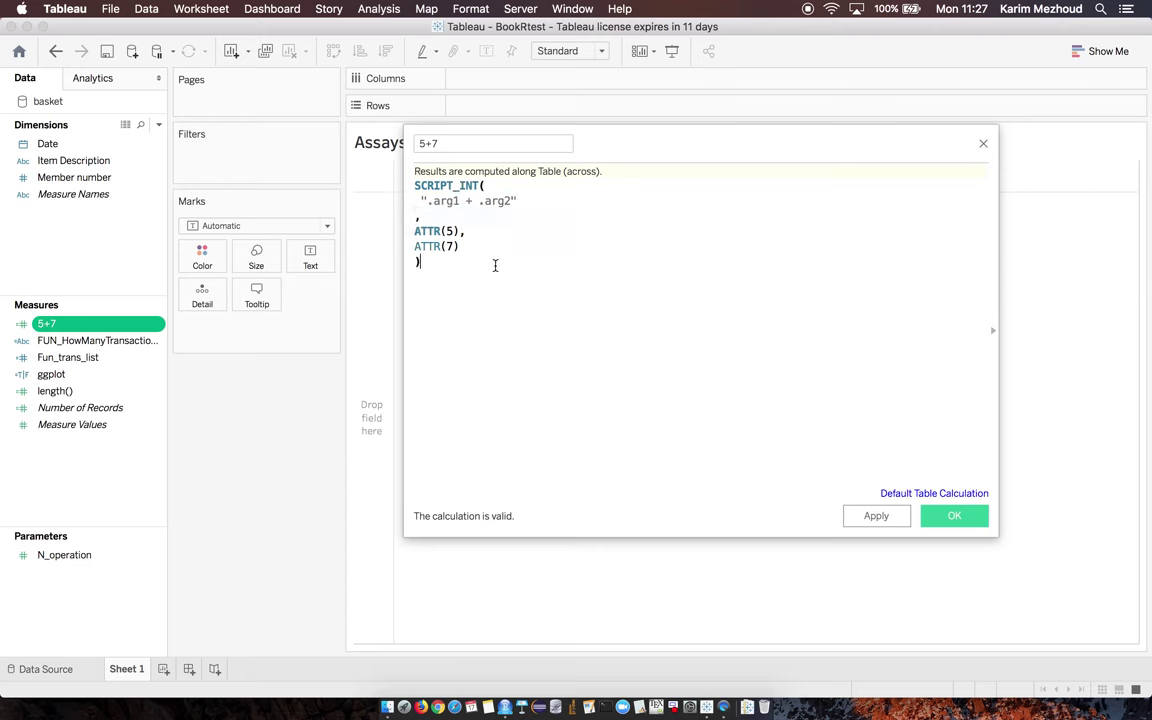
pyautogui.moveTo(454, 232); pyautogui.dragTo(419, 237)
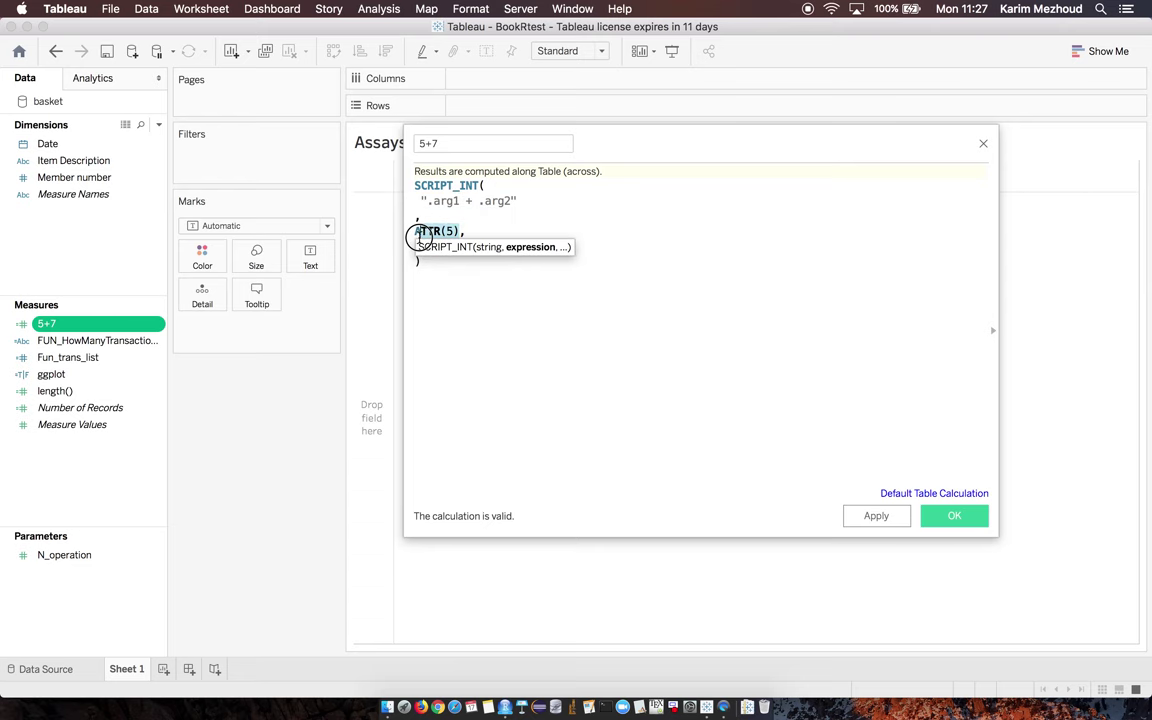
pyautogui.click(432, 265)
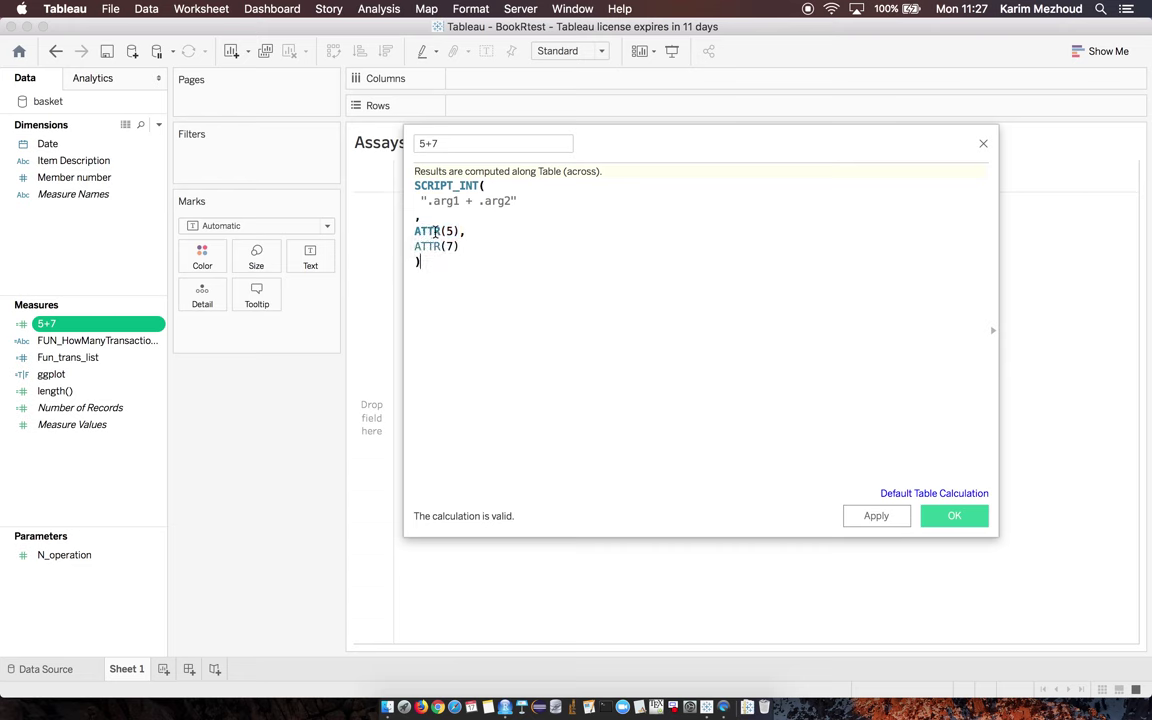
pyautogui.click(436, 231)
pyautogui.moveTo(442, 288); pyautogui.dragTo(406, 188)
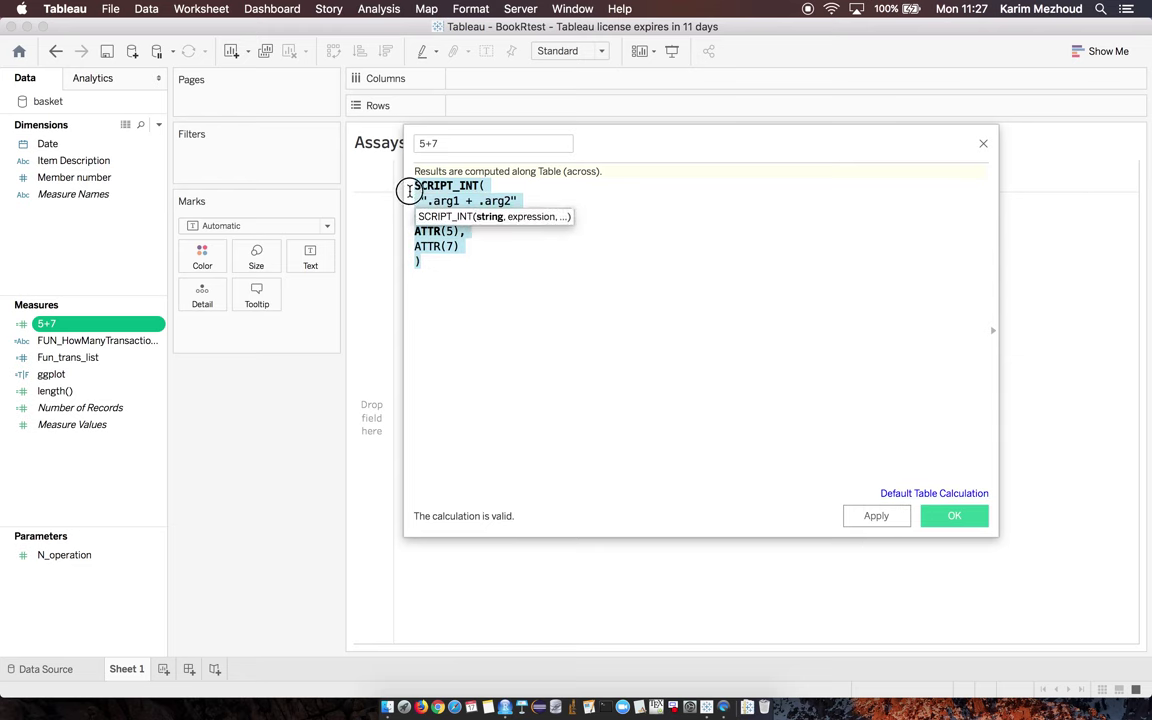
pyautogui.click(573, 329)
pyautogui.click(886, 522)
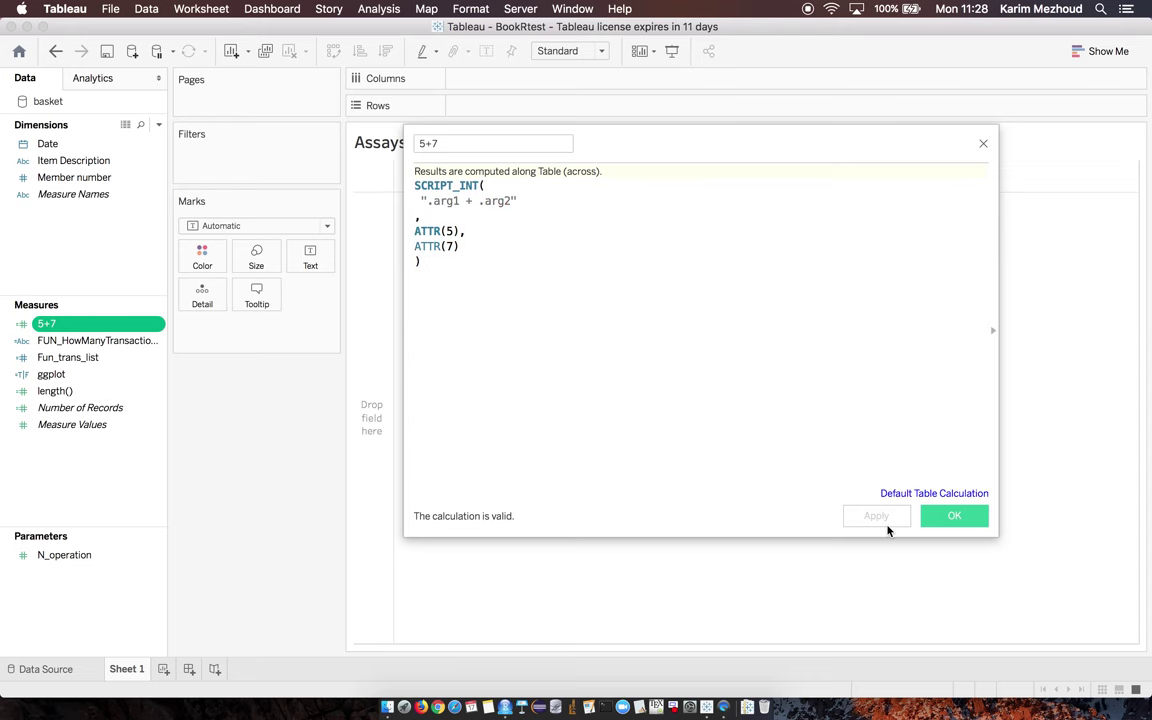
pyautogui.click(940, 518)
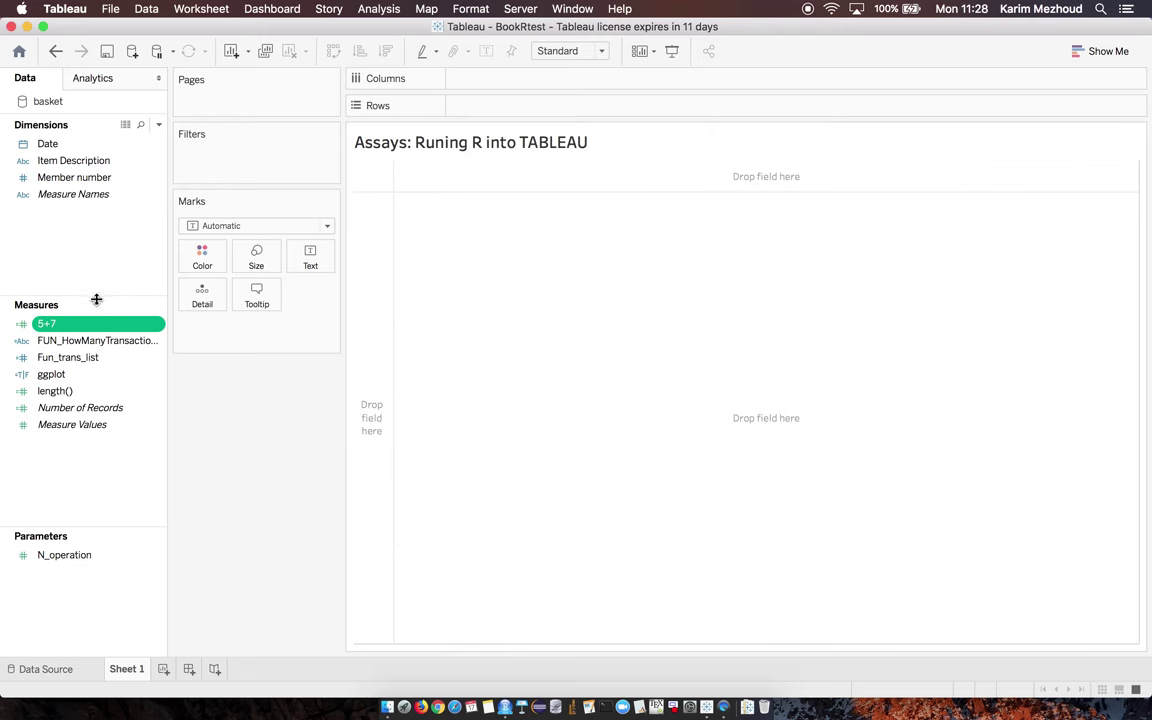
pyautogui.moveTo(69, 324); pyautogui.dragTo(483, 234)
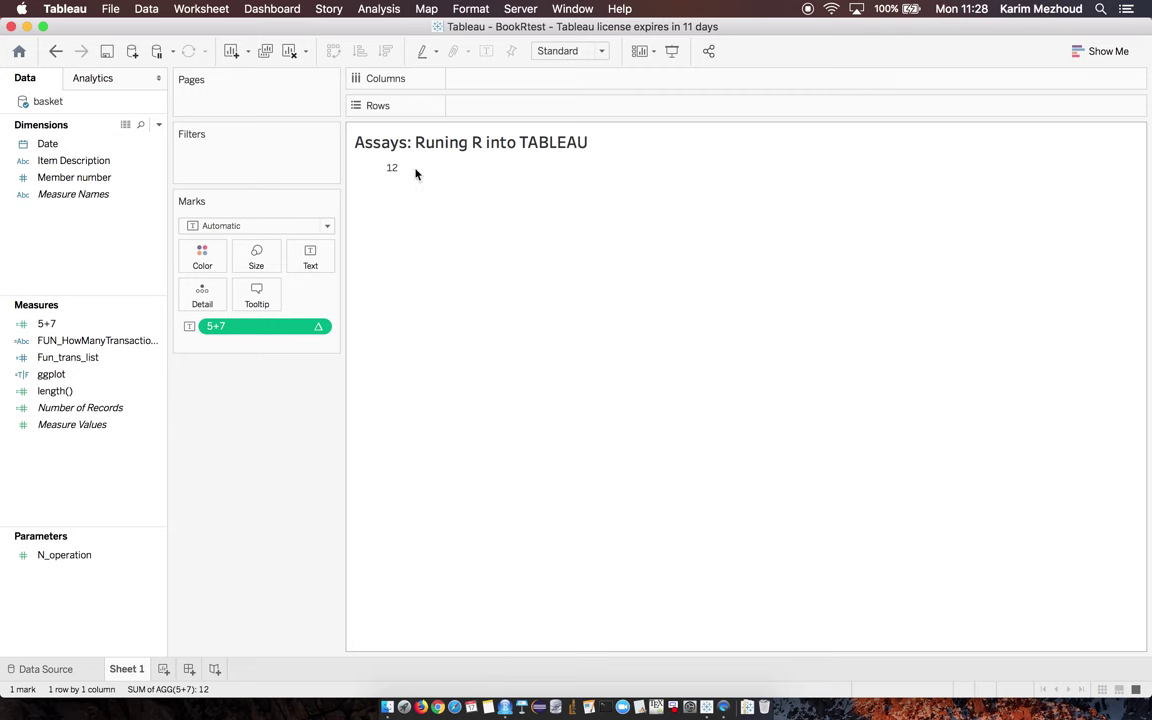
pyautogui.moveTo(398, 170)
pyautogui.moveTo(244, 326); pyautogui.dragTo(63, 330)
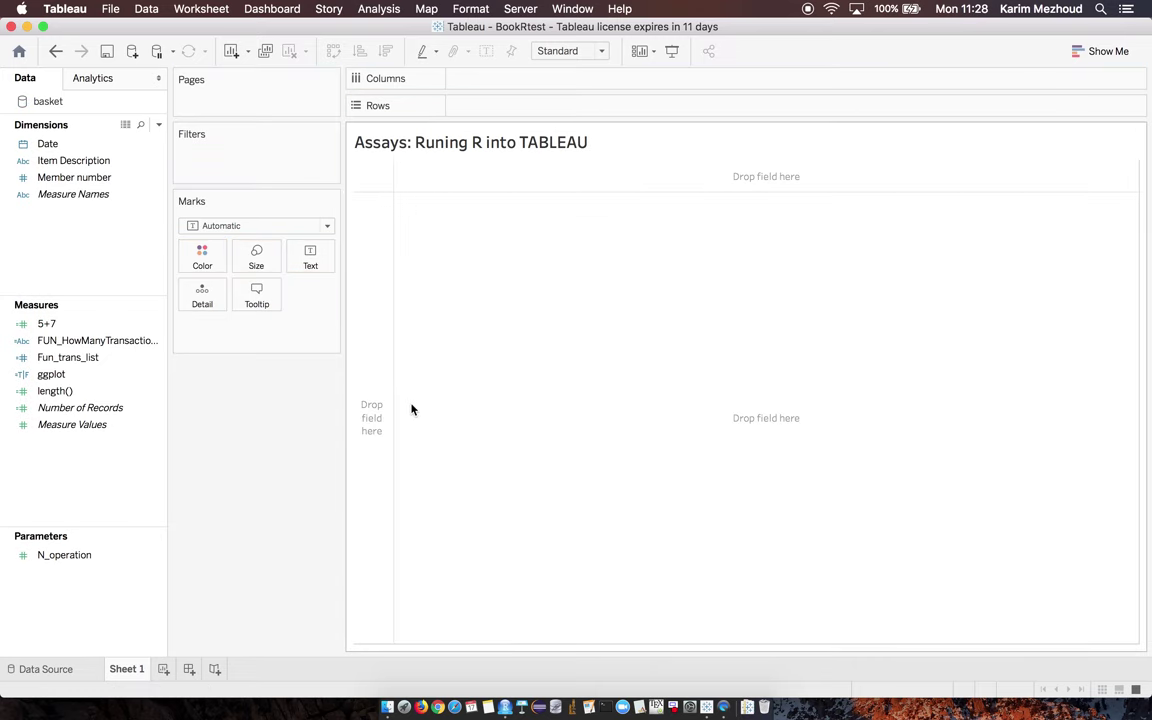
pyautogui.click(98, 392)
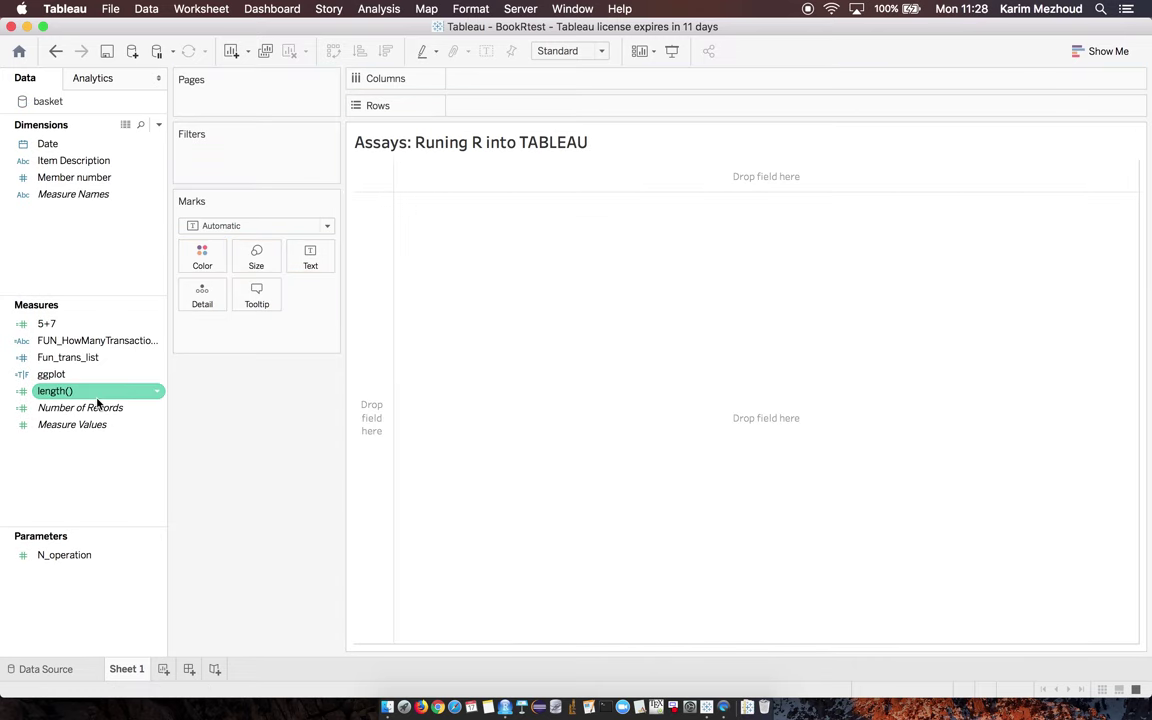
pyautogui.click(157, 393)
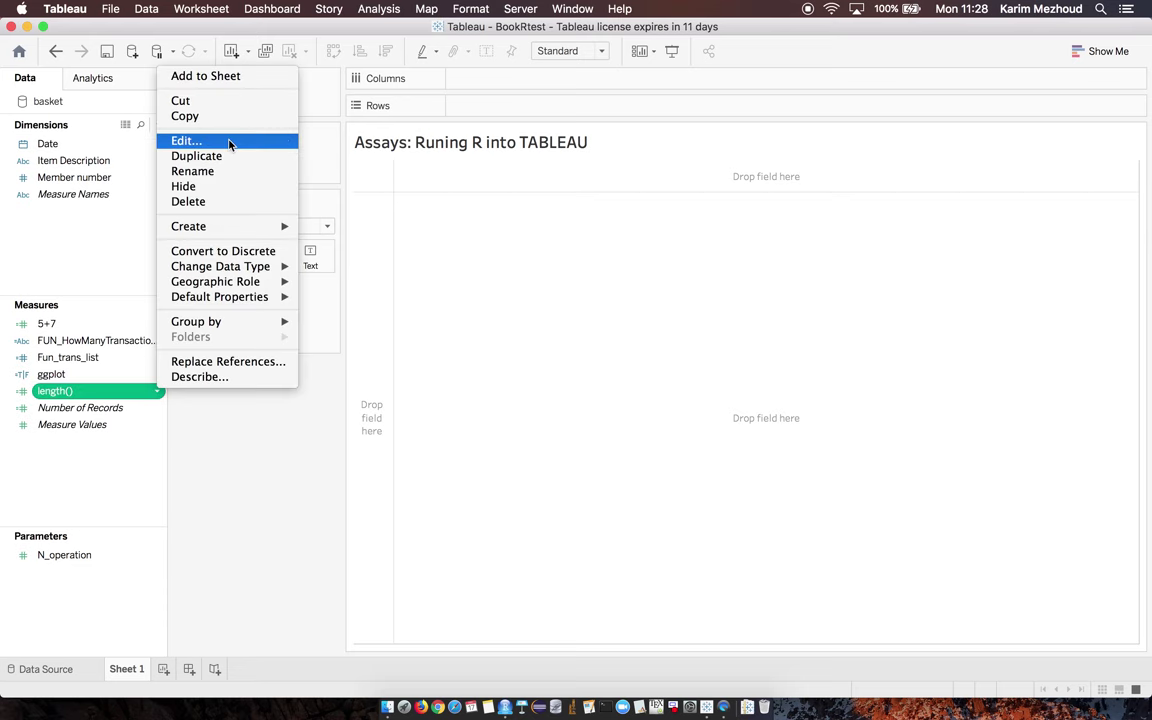
pyautogui.click(230, 469)
pyautogui.click(157, 393)
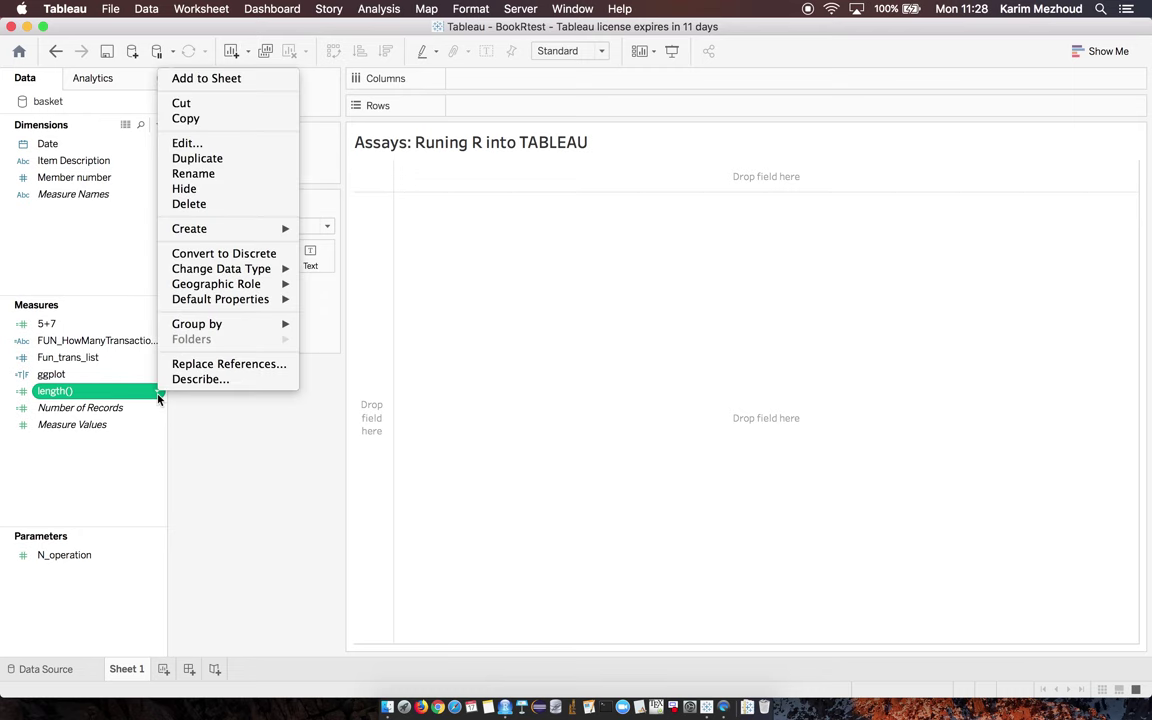
pyautogui.click(226, 145)
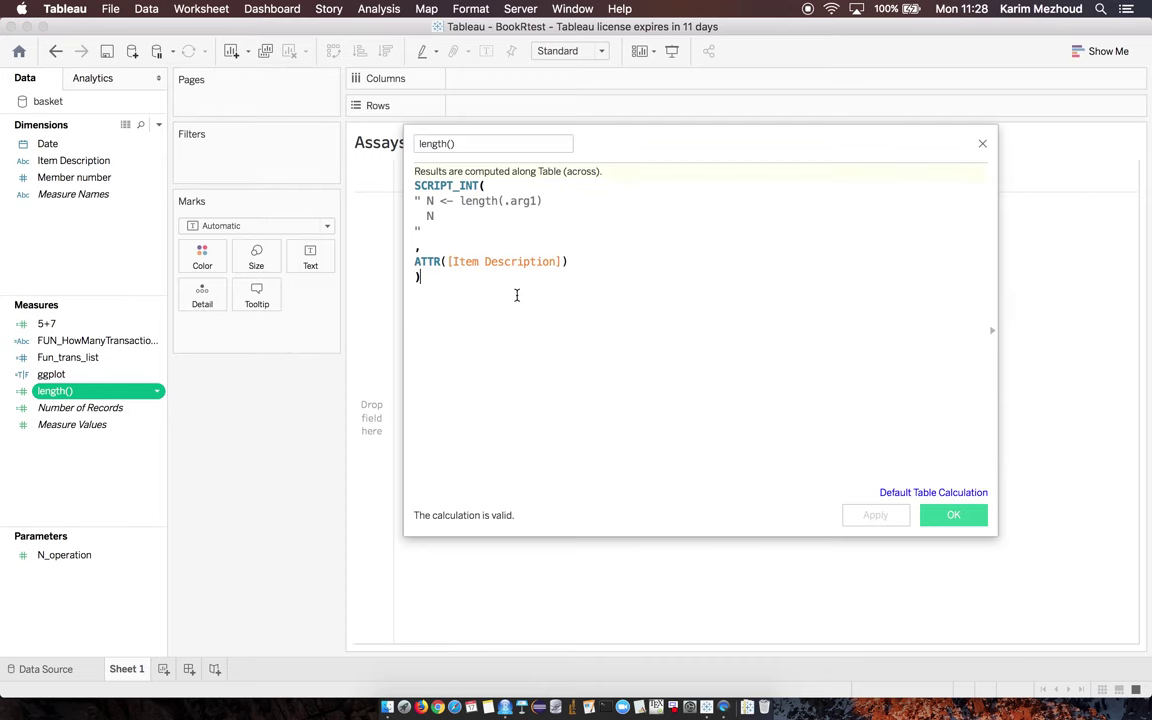
pyautogui.moveTo(615, 136); pyautogui.dragTo(615, 200)
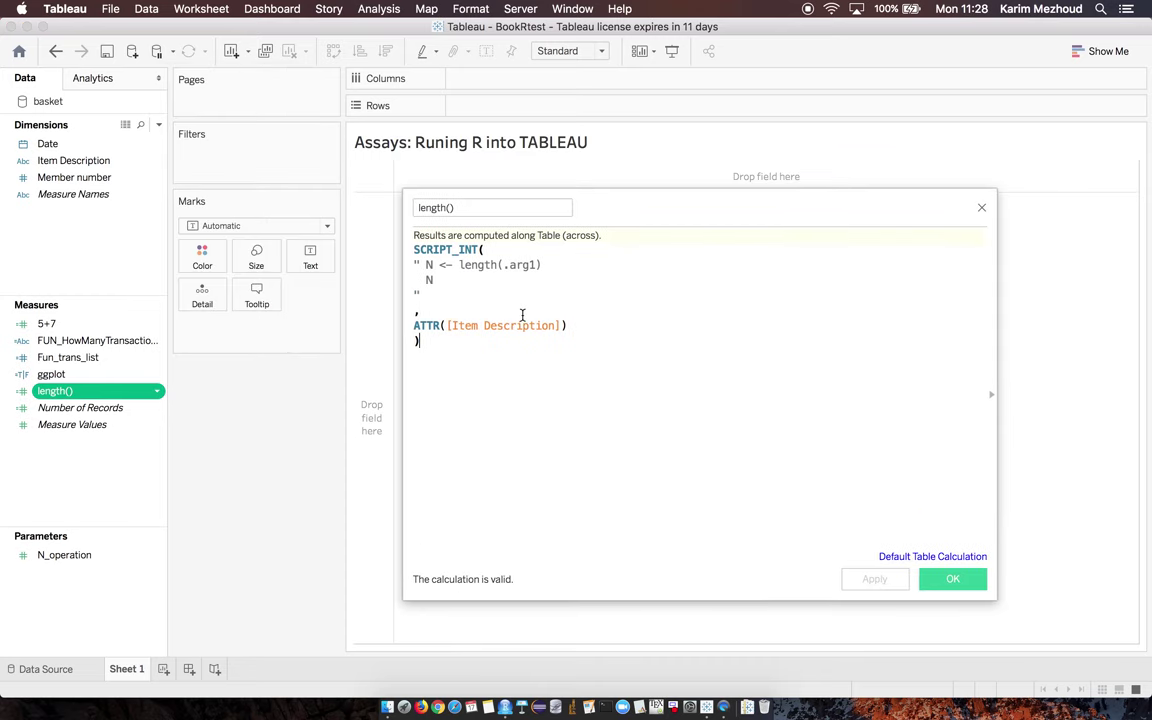
pyautogui.moveTo(561, 325); pyautogui.dragTo(450, 326)
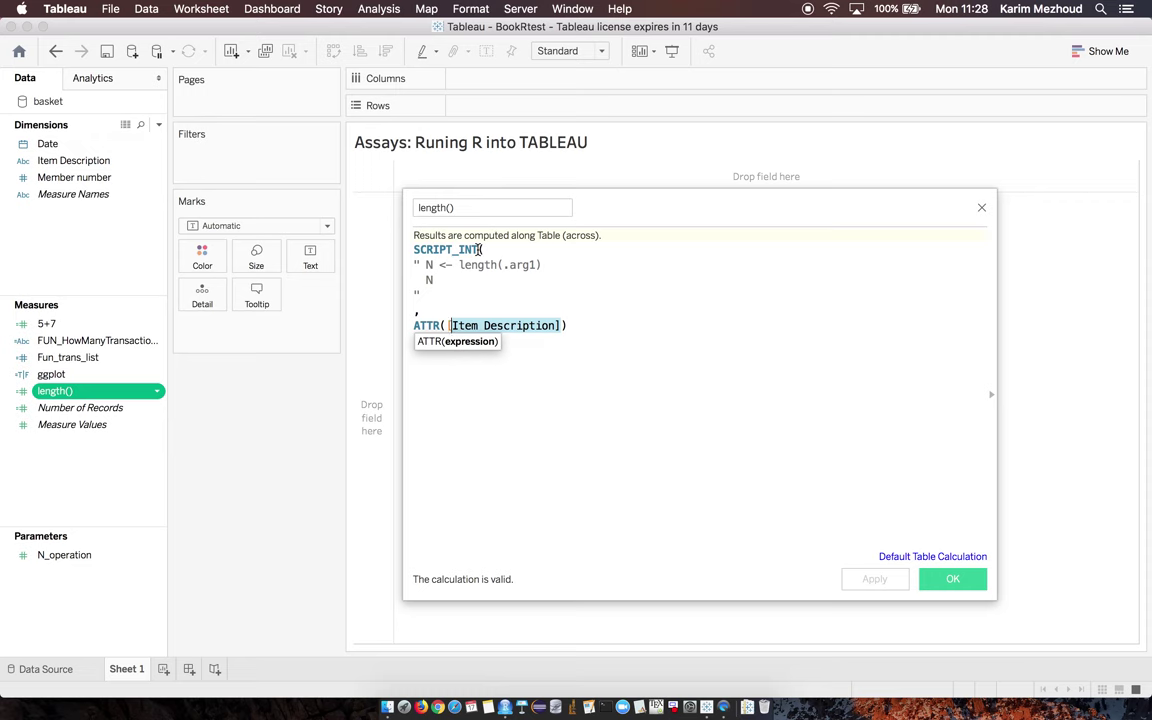
pyautogui.moveTo(481, 249); pyautogui.dragTo(453, 249)
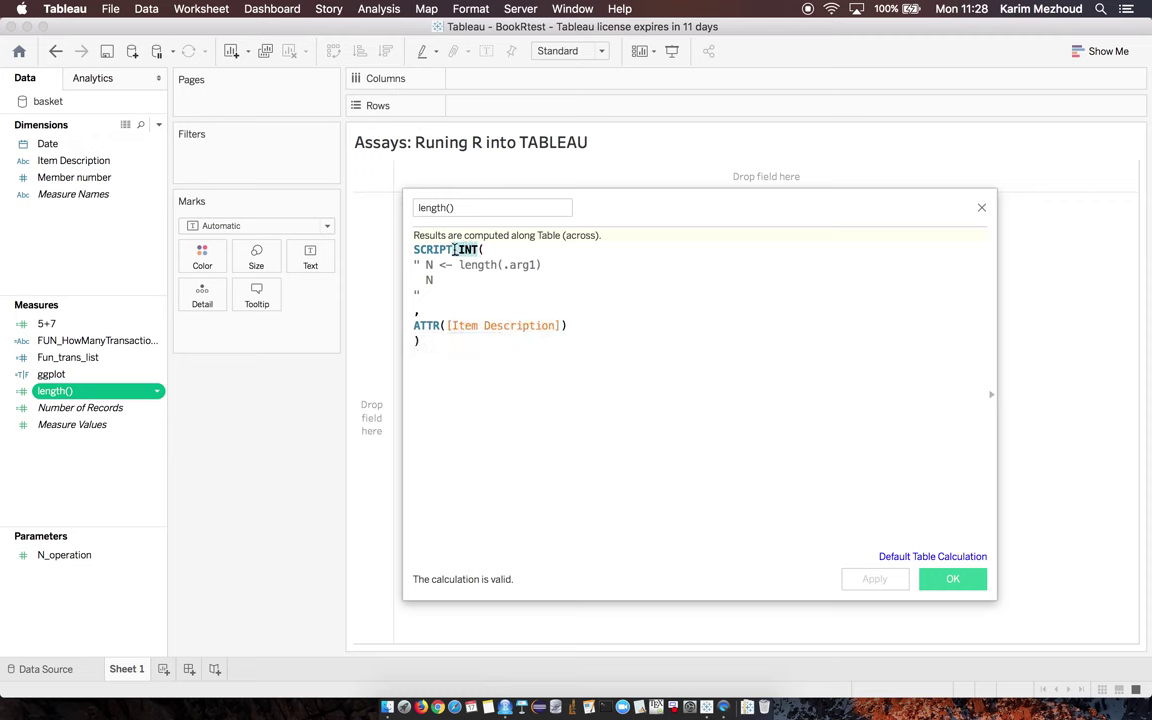
pyautogui.click(489, 265)
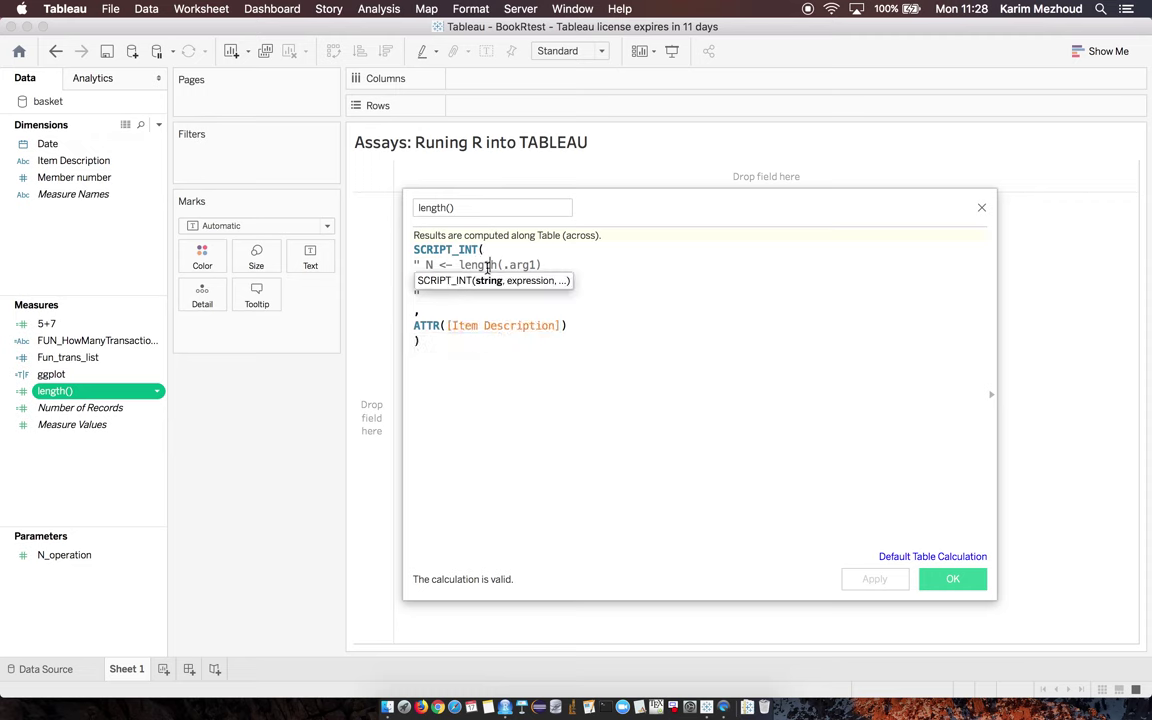
pyautogui.moveTo(538, 265); pyautogui.dragTo(496, 264)
pyautogui.moveTo(557, 326); pyautogui.dragTo(452, 328)
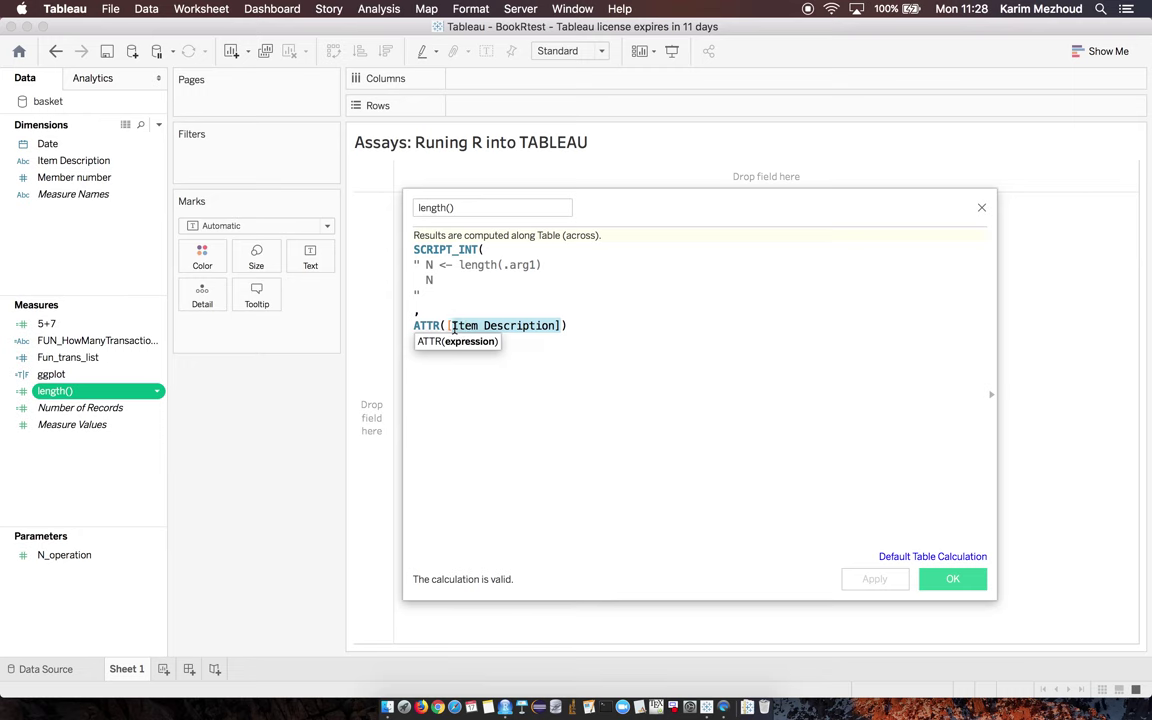
pyautogui.click(458, 368)
pyautogui.moveTo(456, 264); pyautogui.dragTo(430, 265)
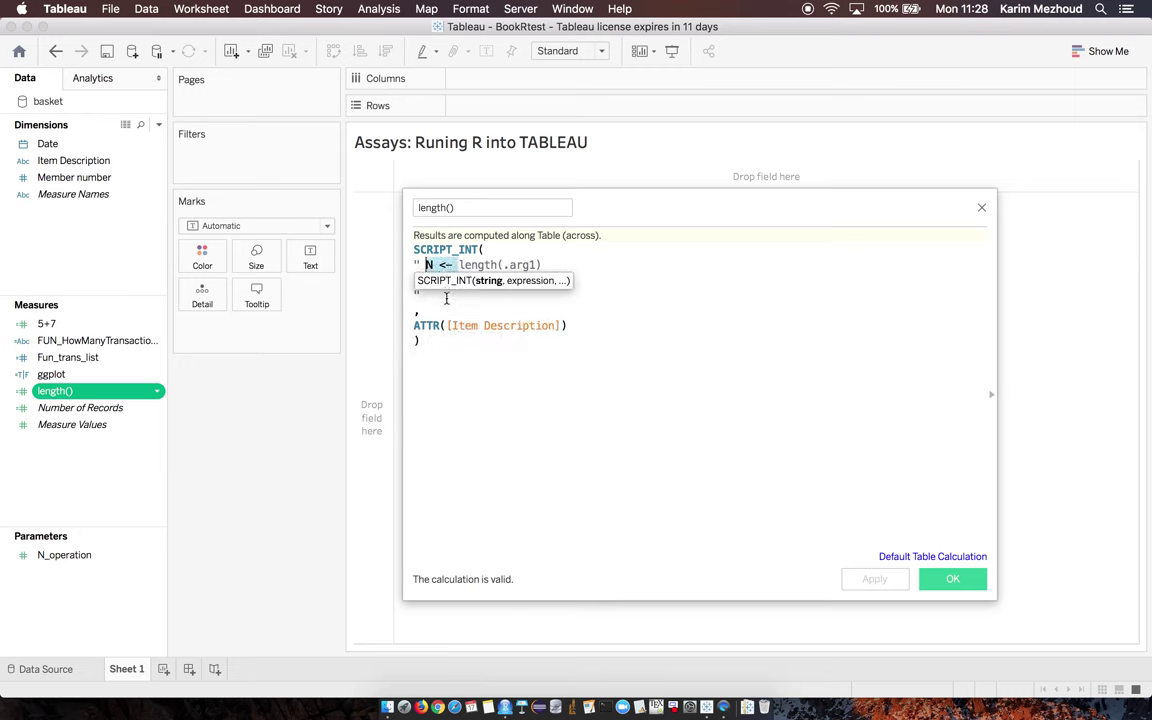
pyautogui.click(446, 298)
pyautogui.click(437, 281)
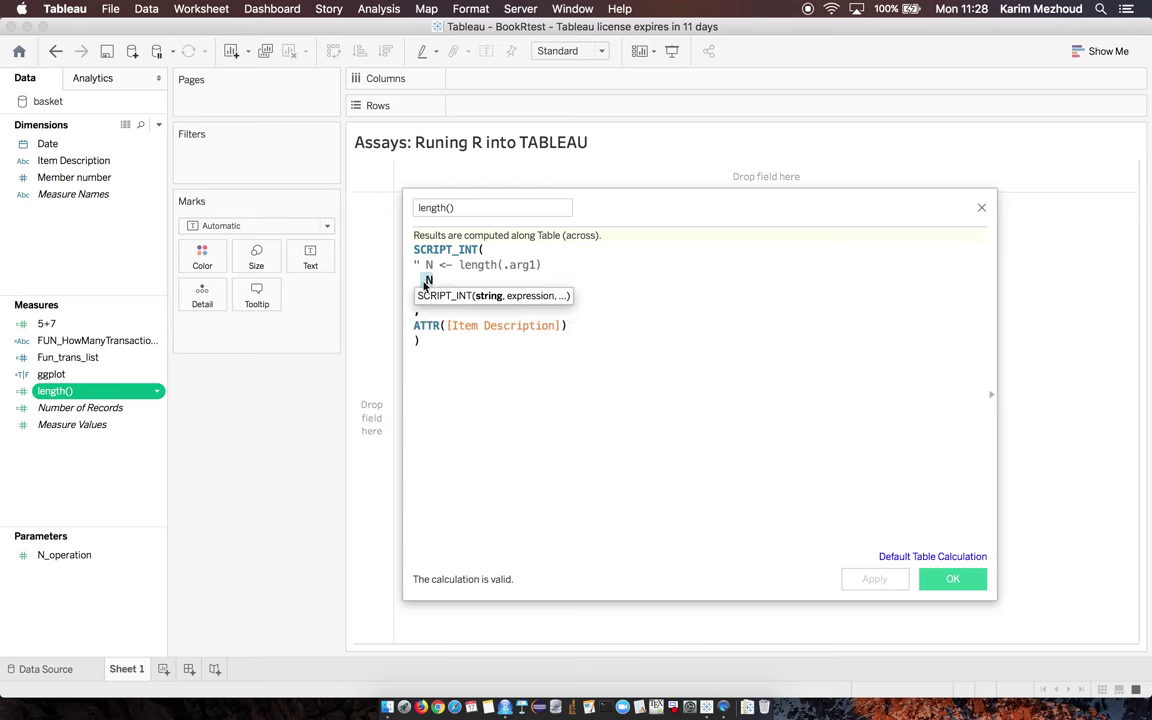
pyautogui.click(472, 355)
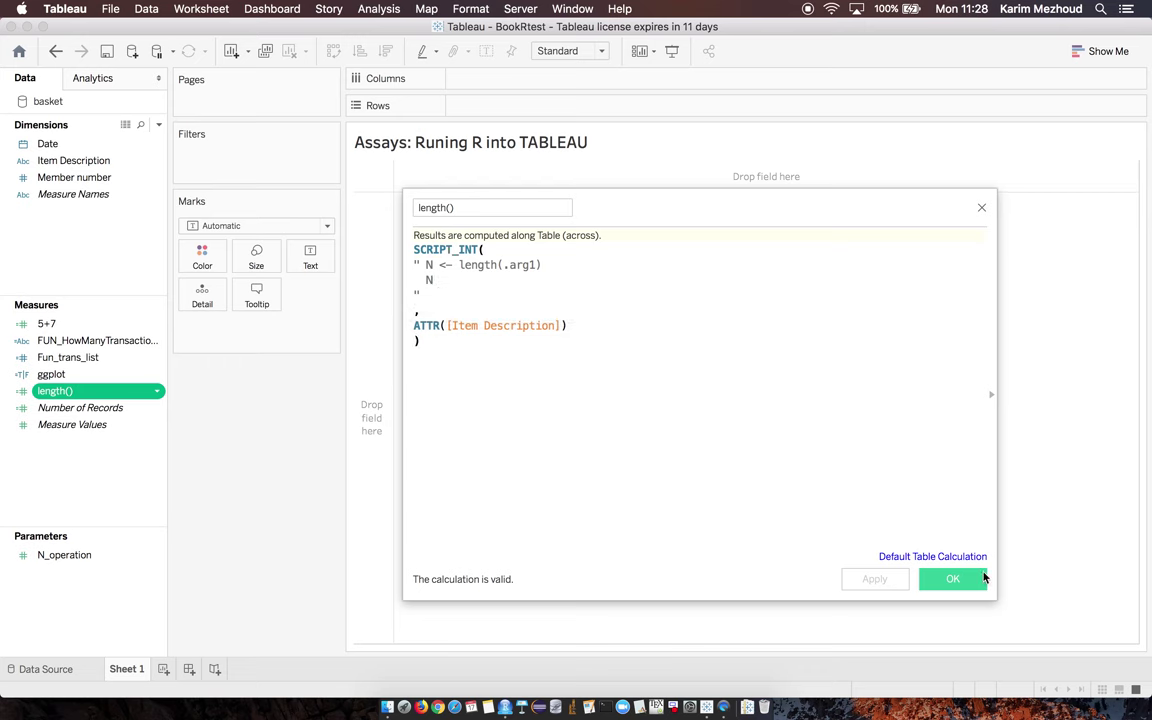
pyautogui.click(972, 580)
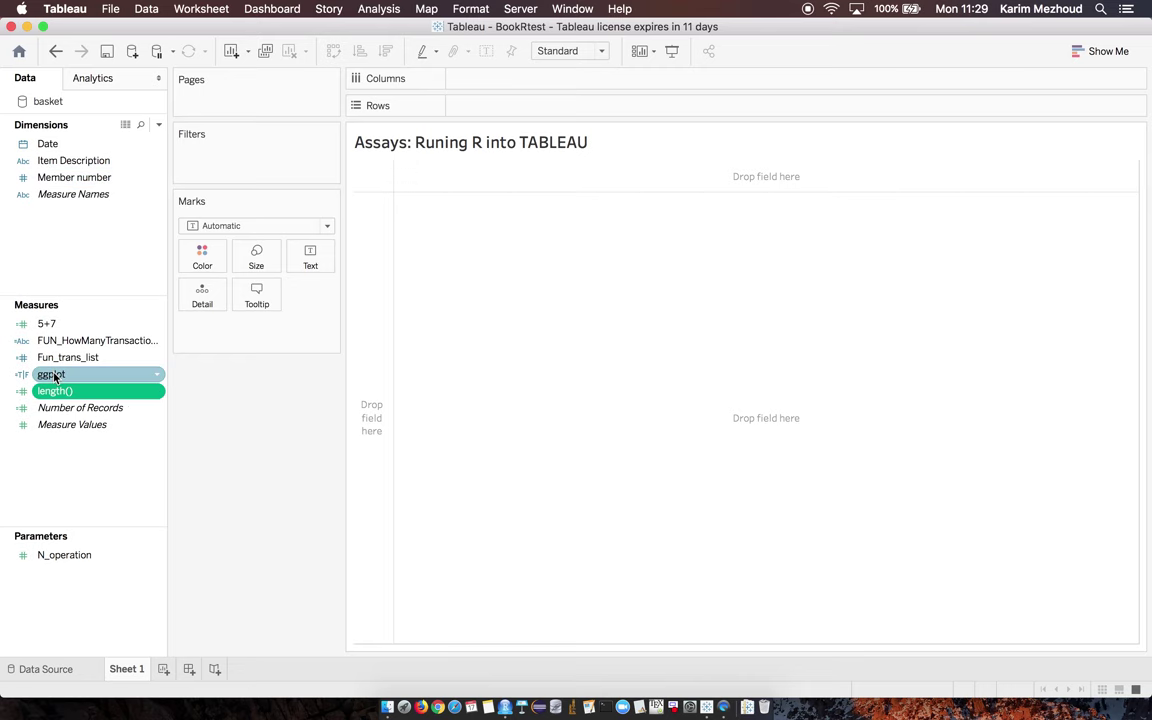
# Show the length() calculated field's result in the view
pyautogui.moveTo(54, 389); pyautogui.dragTo(503, 268)
pyautogui.moveTo(398, 176)
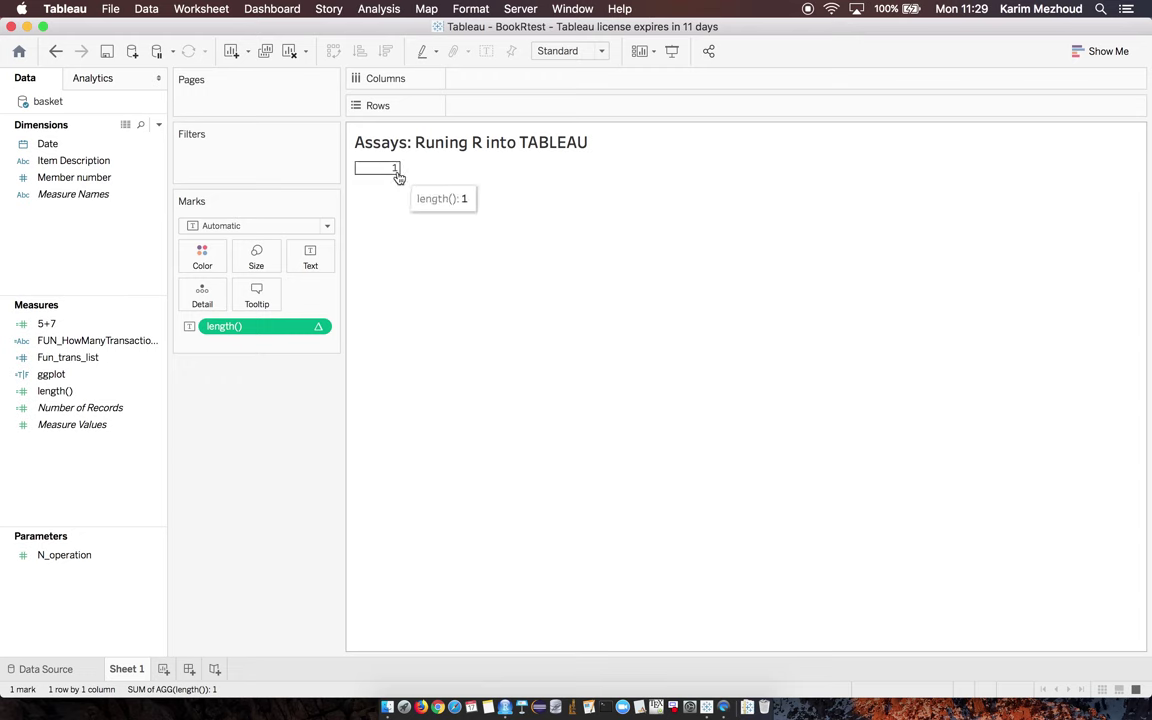
pyautogui.click(51, 163)
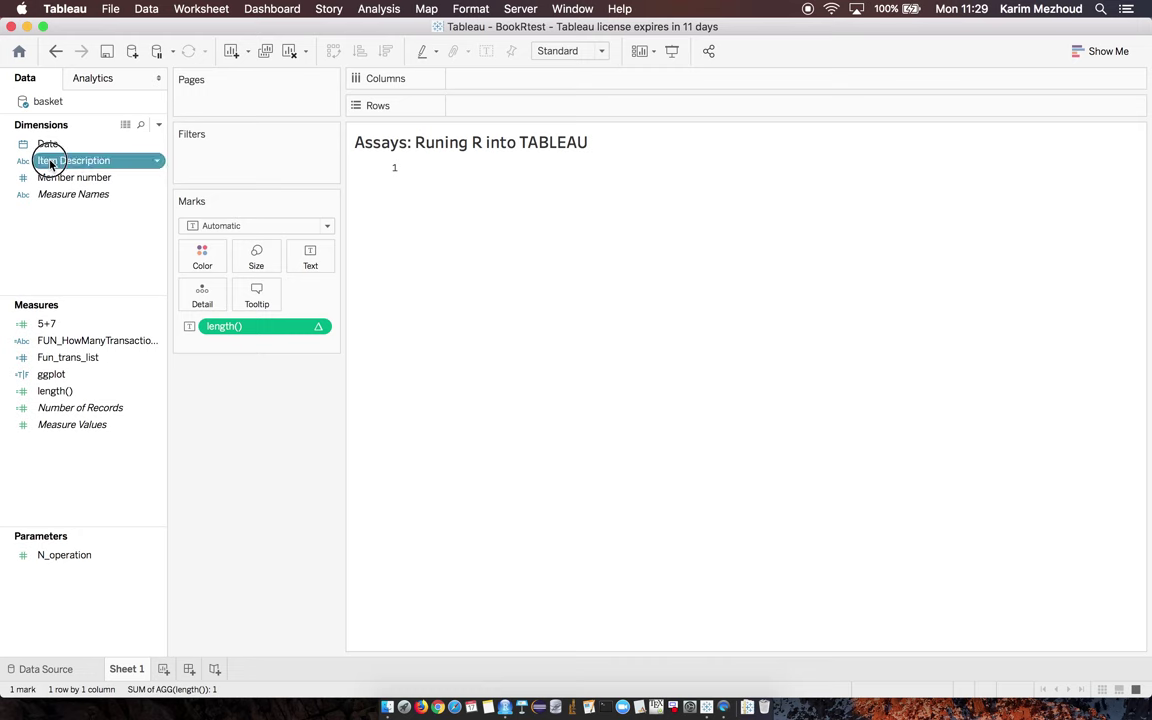
# Add Member number to Columns, filtered to the top 10 members by field
pyautogui.moveTo(39, 175); pyautogui.dragTo(474, 93)
pyautogui.moveTo(75, 177); pyautogui.dragTo(499, 84)
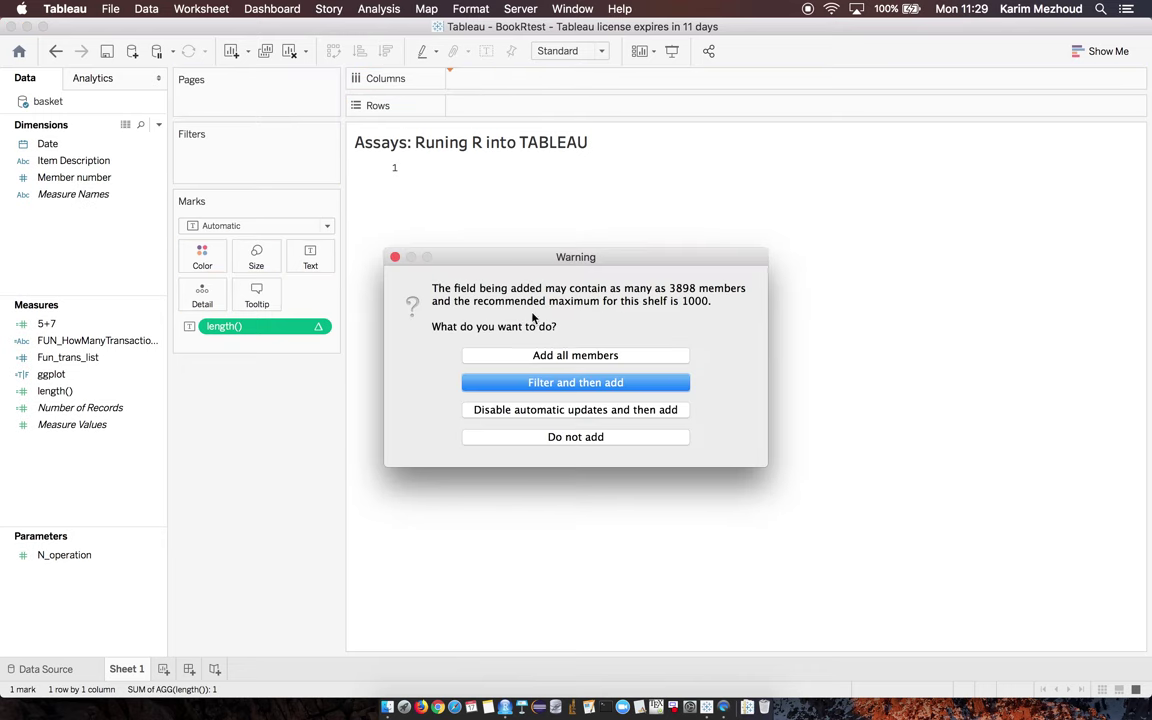
pyautogui.click(575, 383)
pyautogui.click(670, 157)
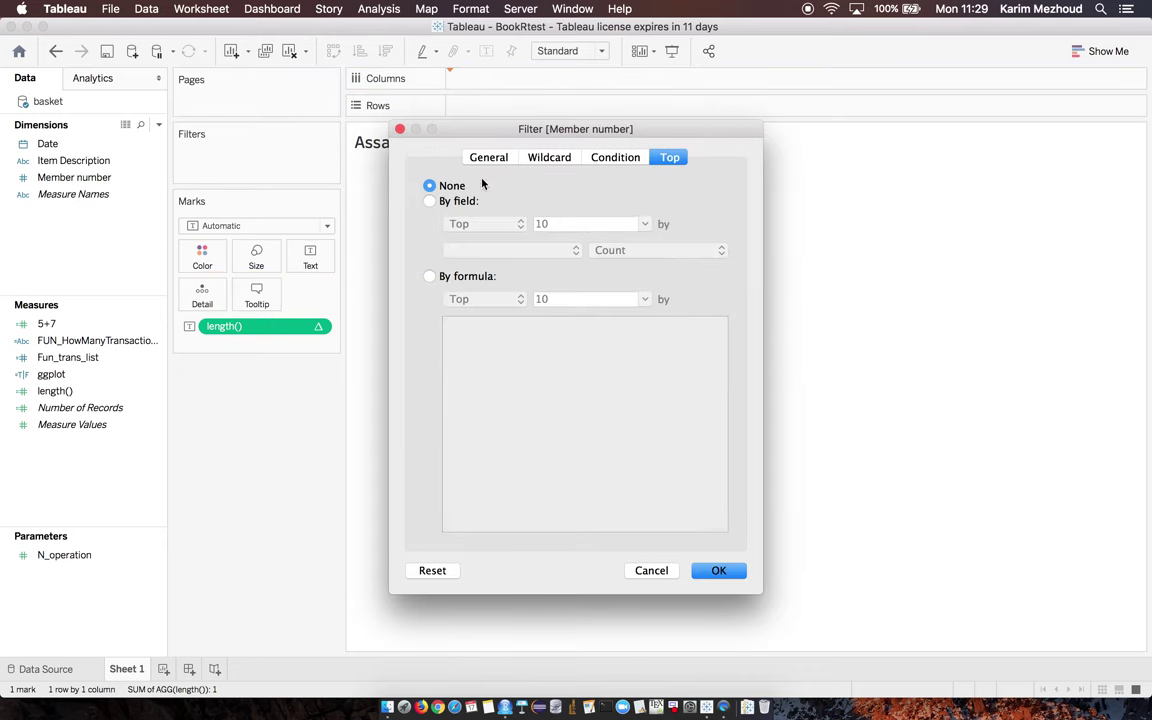
pyautogui.click(433, 201)
pyautogui.click(720, 574)
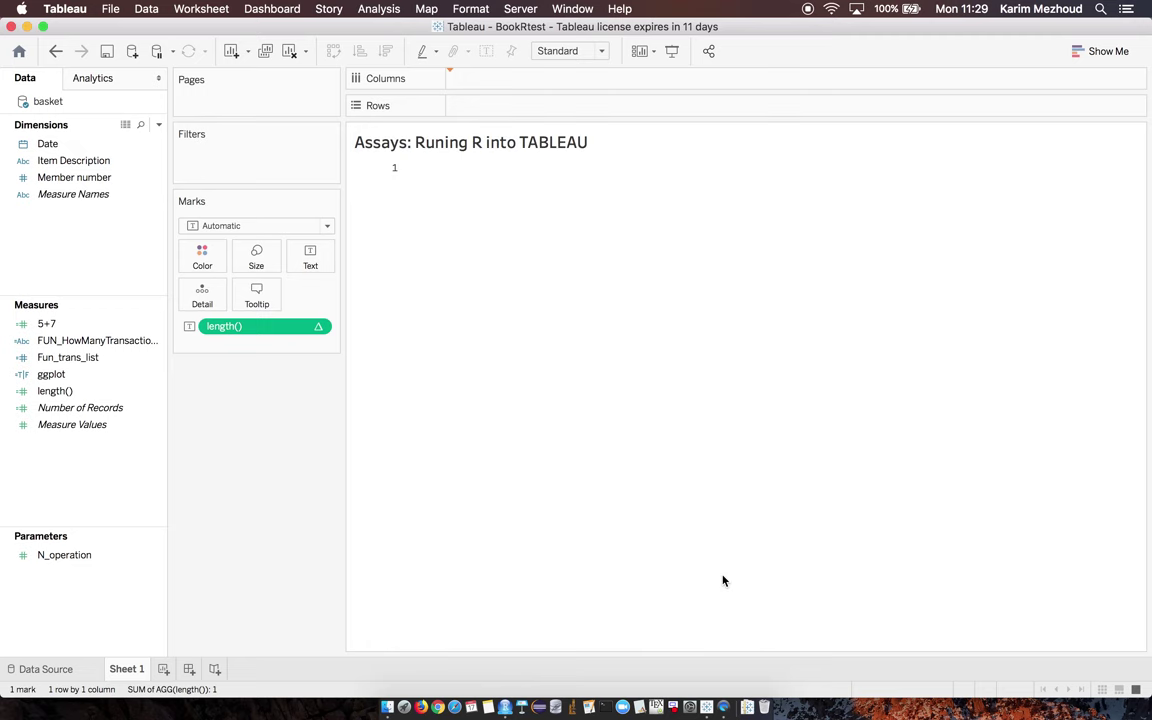
pyautogui.moveTo(387, 202)
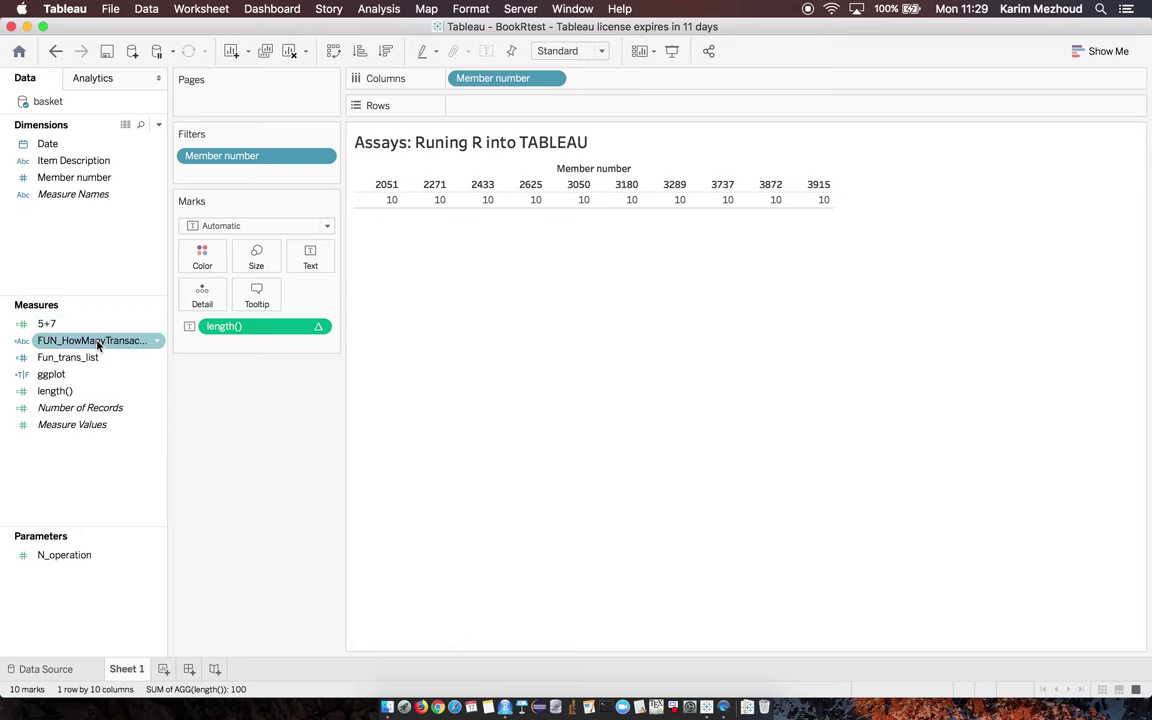
# Edit the length() R script so its closing bracket sits on its own line
pyautogui.click(157, 391)
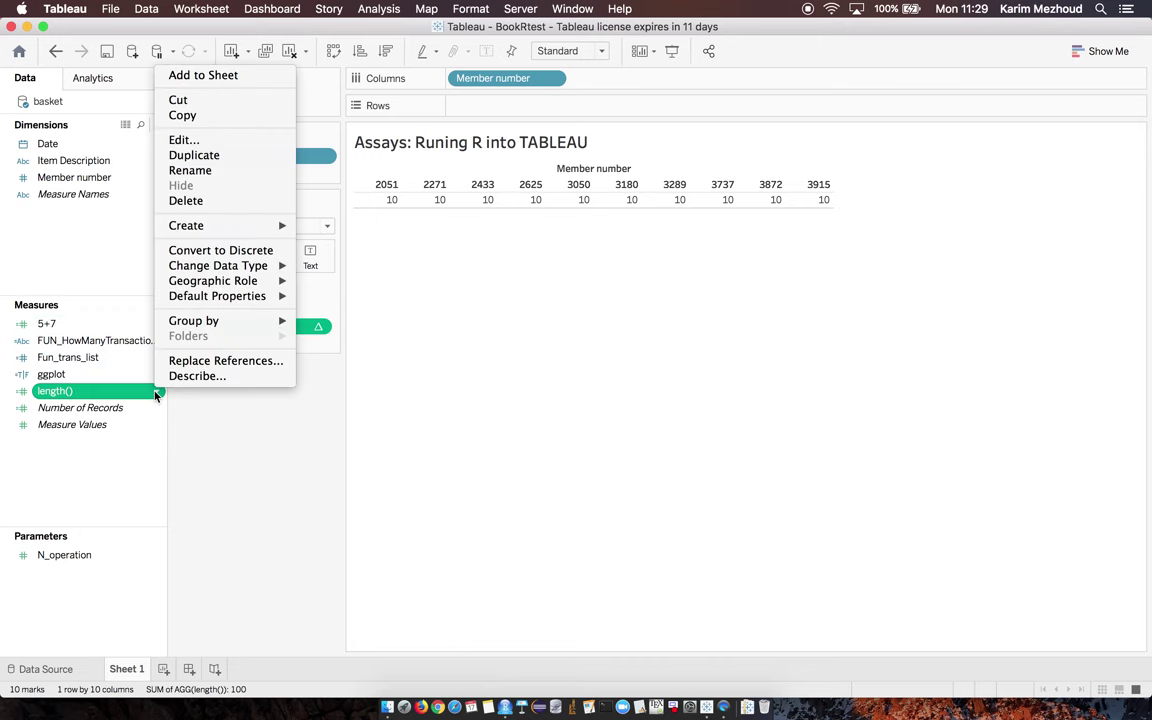
pyautogui.click(215, 139)
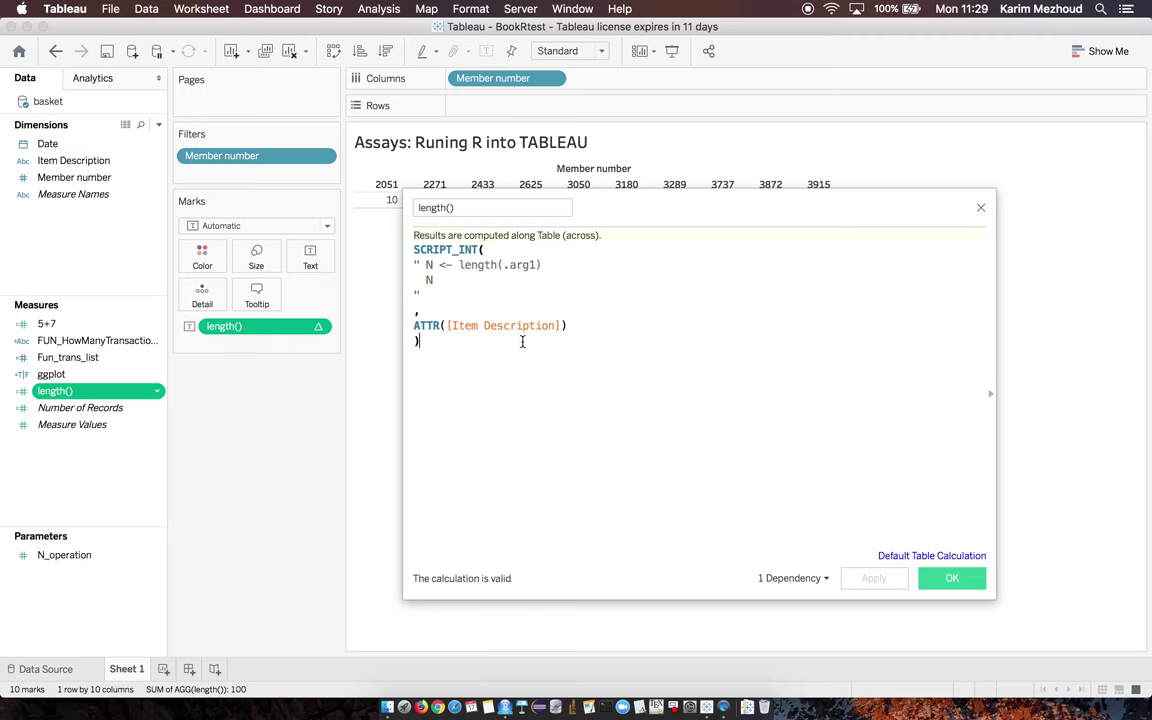
pyautogui.moveTo(560, 330); pyautogui.dragTo(454, 329)
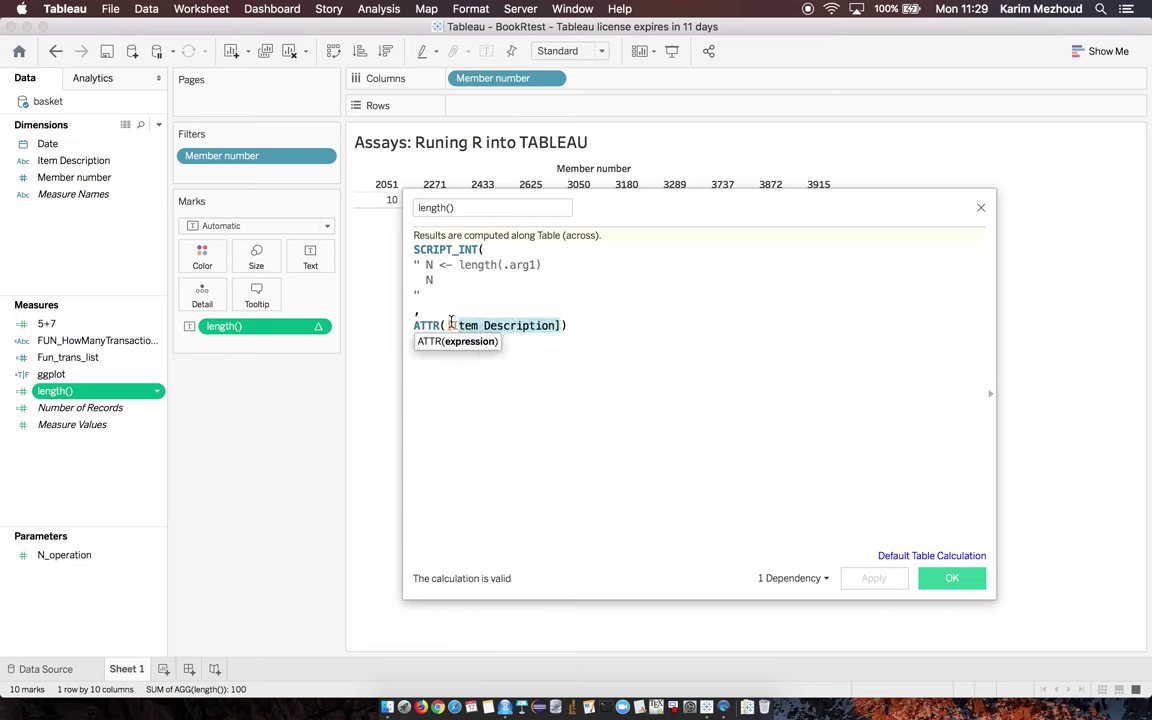
pyautogui.click(451, 325)
pyautogui.moveTo(451, 325); pyautogui.dragTo(556, 328)
pyautogui.press('End')
pyautogui.press('Return')
pyautogui.write(')')
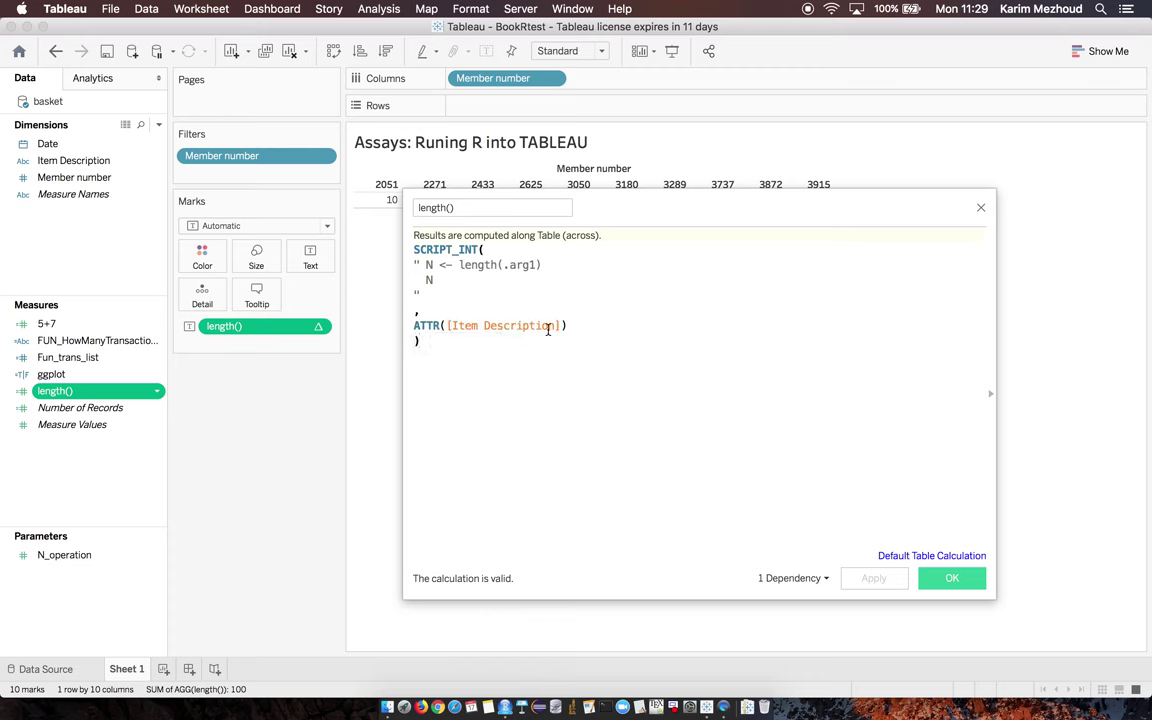
# Apply the edited calculation and move Member number from Columns to Rows
pyautogui.click(949, 577)
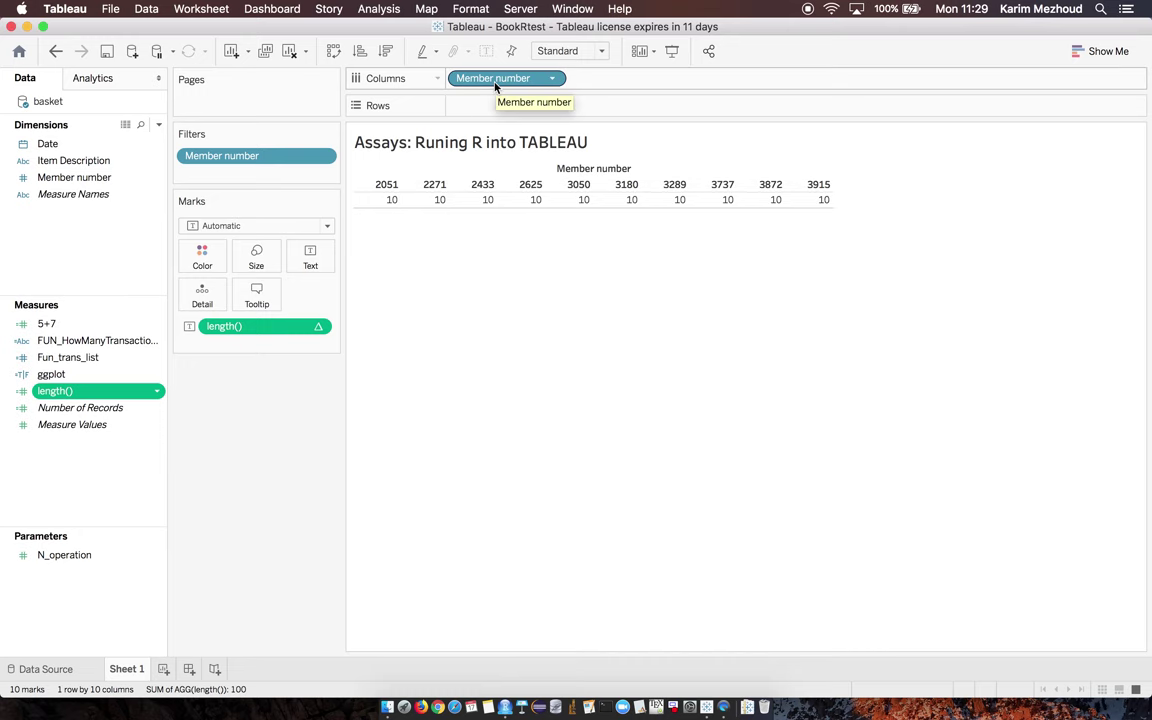
pyautogui.moveTo(495, 86); pyautogui.dragTo(495, 117)
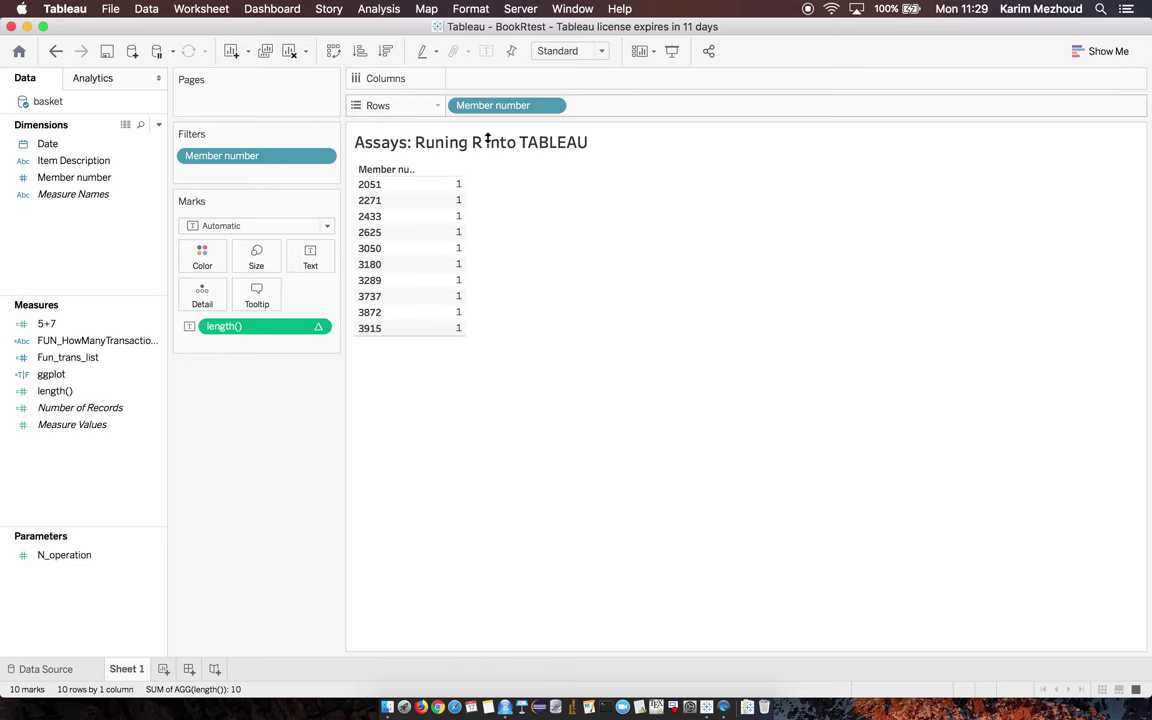
pyautogui.moveTo(96, 396); pyautogui.dragTo(392, 385)
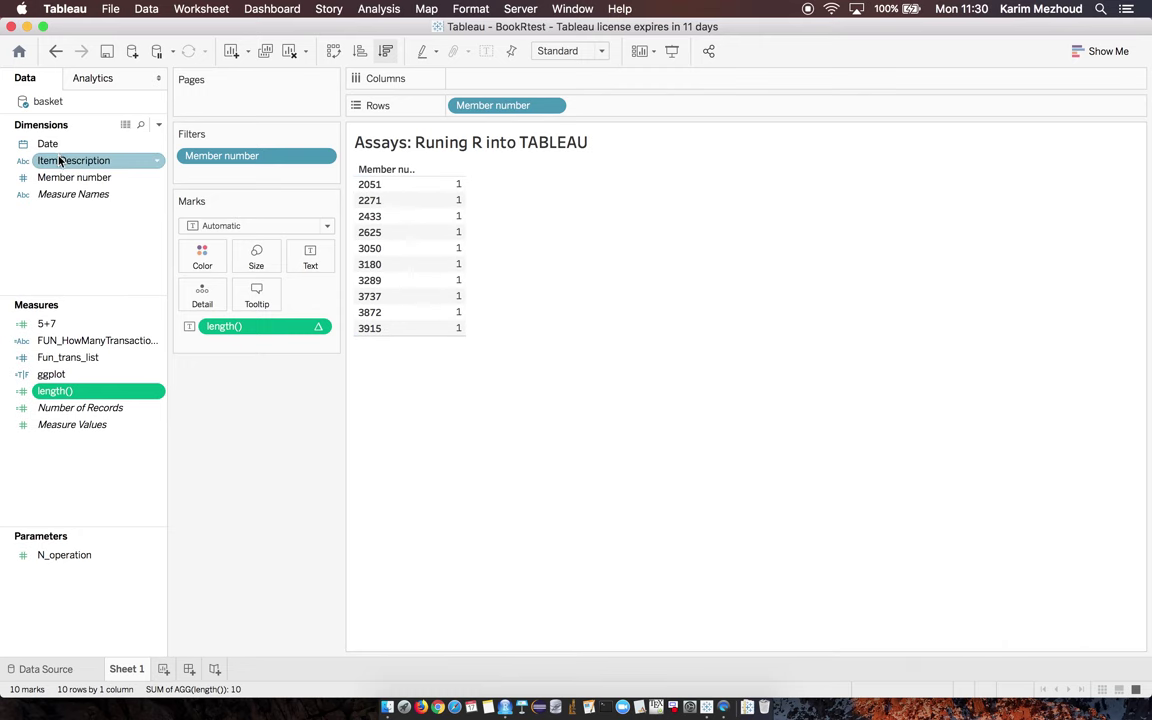
# Put Item Description on Columns and remove Member number from Rows and the Filters shelf
pyautogui.moveTo(60, 160); pyautogui.dragTo(478, 80)
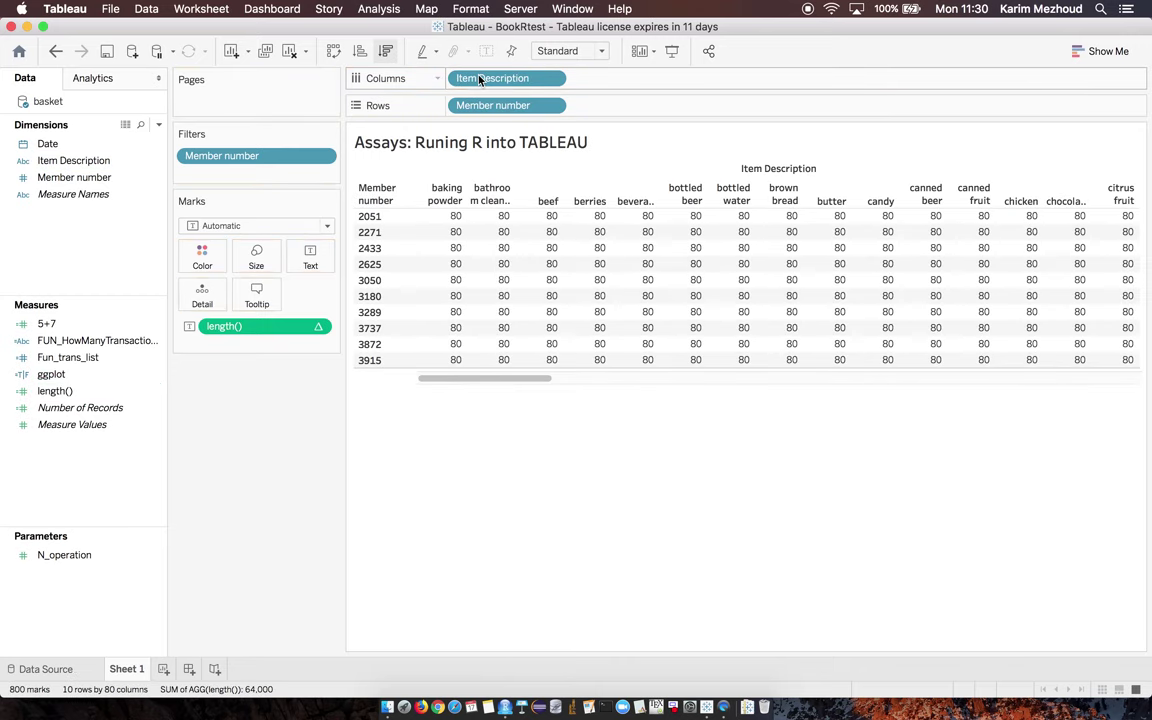
pyautogui.moveTo(500, 231)
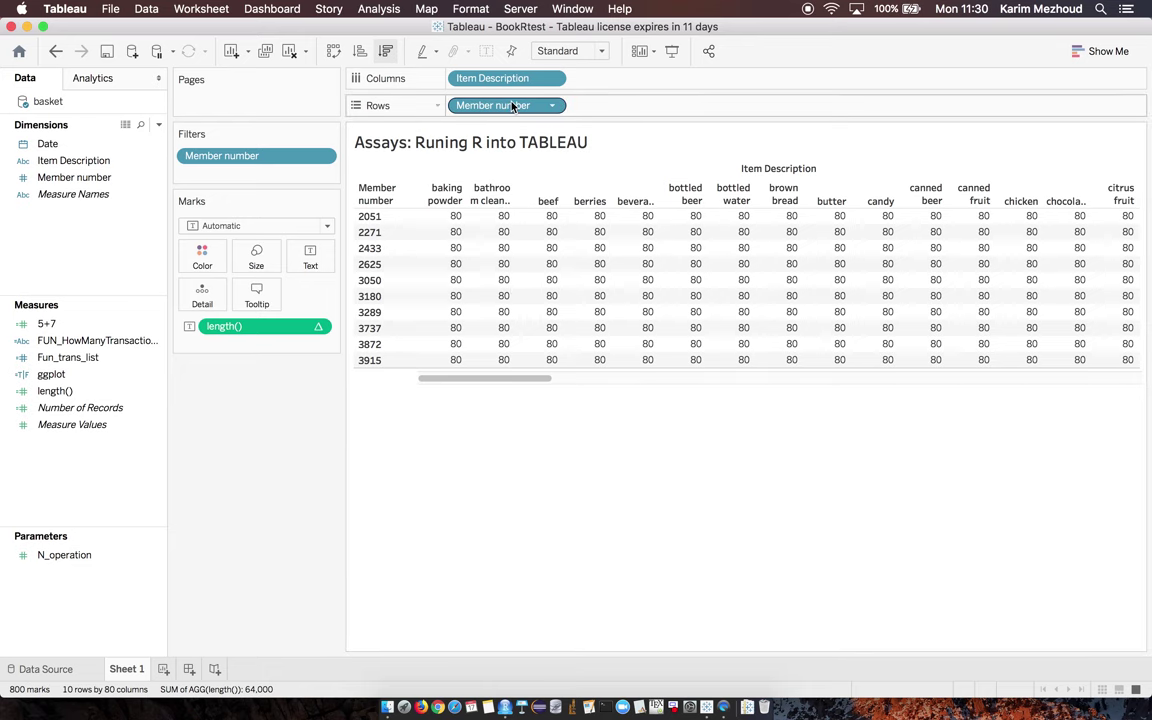
pyautogui.moveTo(480, 105); pyautogui.dragTo(120, 253)
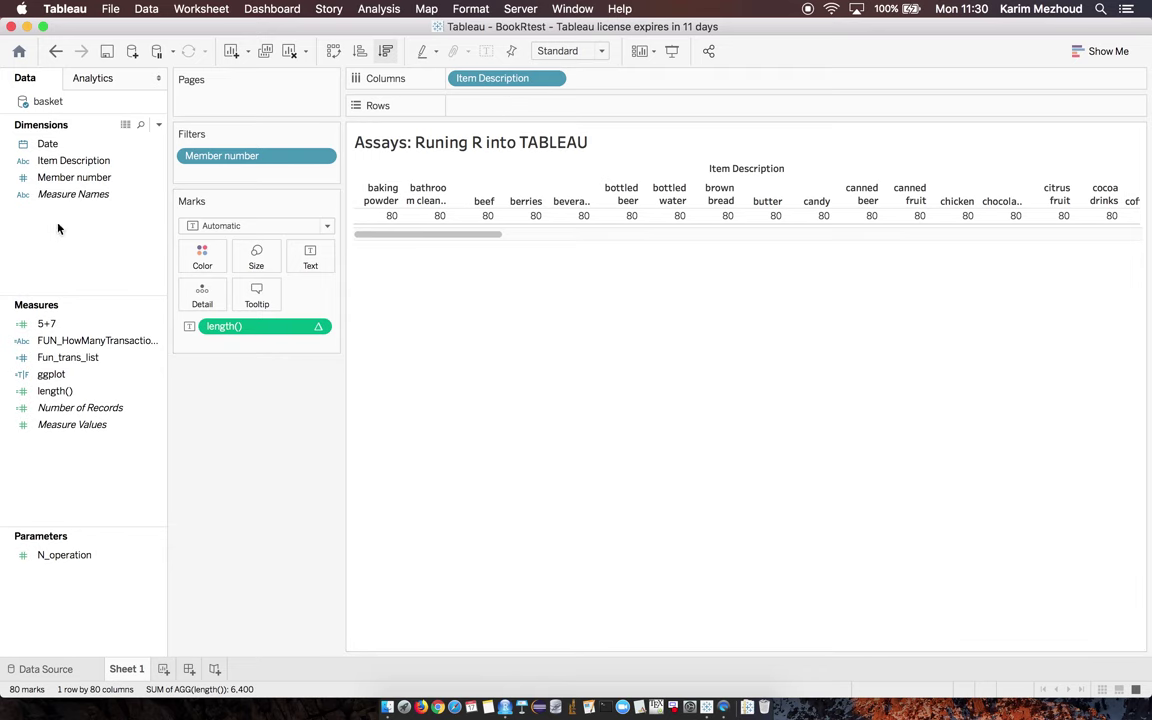
pyautogui.moveTo(601, 219)
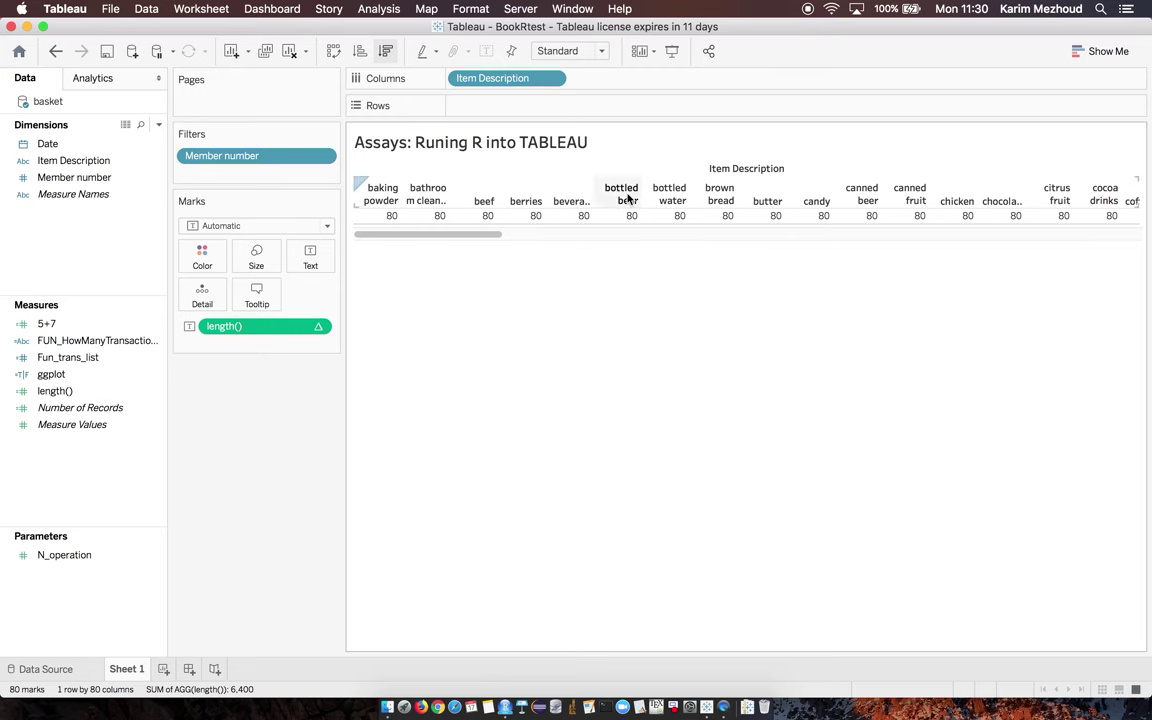
pyautogui.moveTo(513, 228)
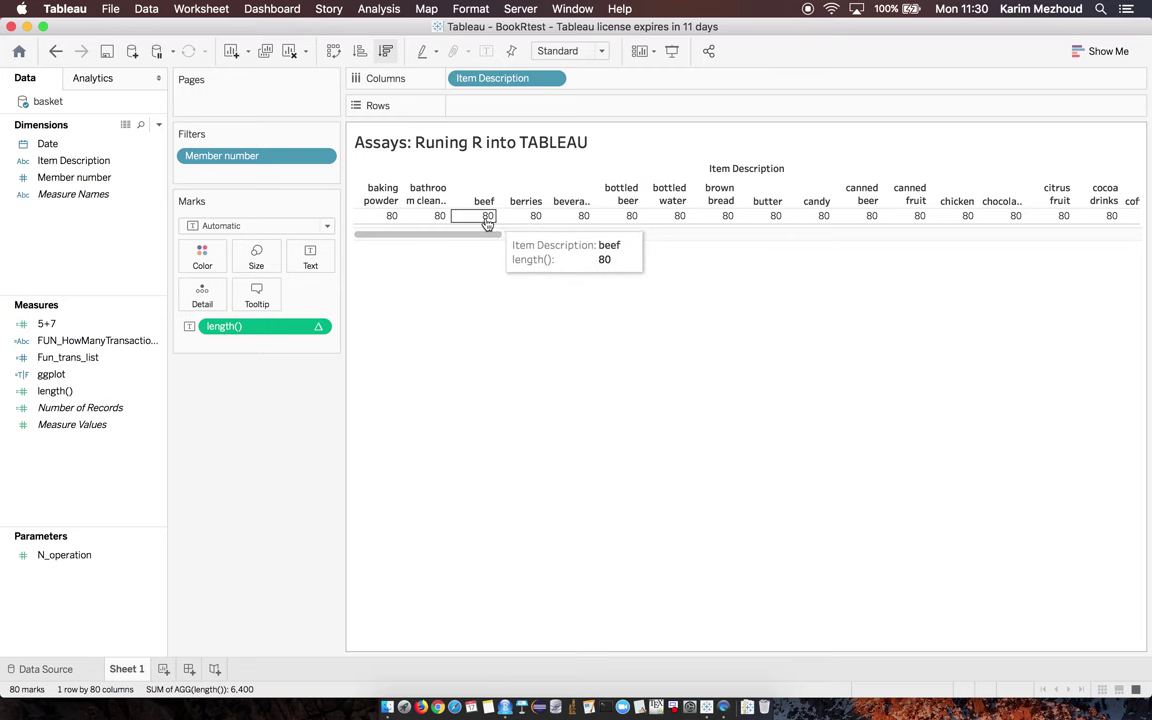
pyautogui.moveTo(289, 155); pyautogui.dragTo(80, 231)
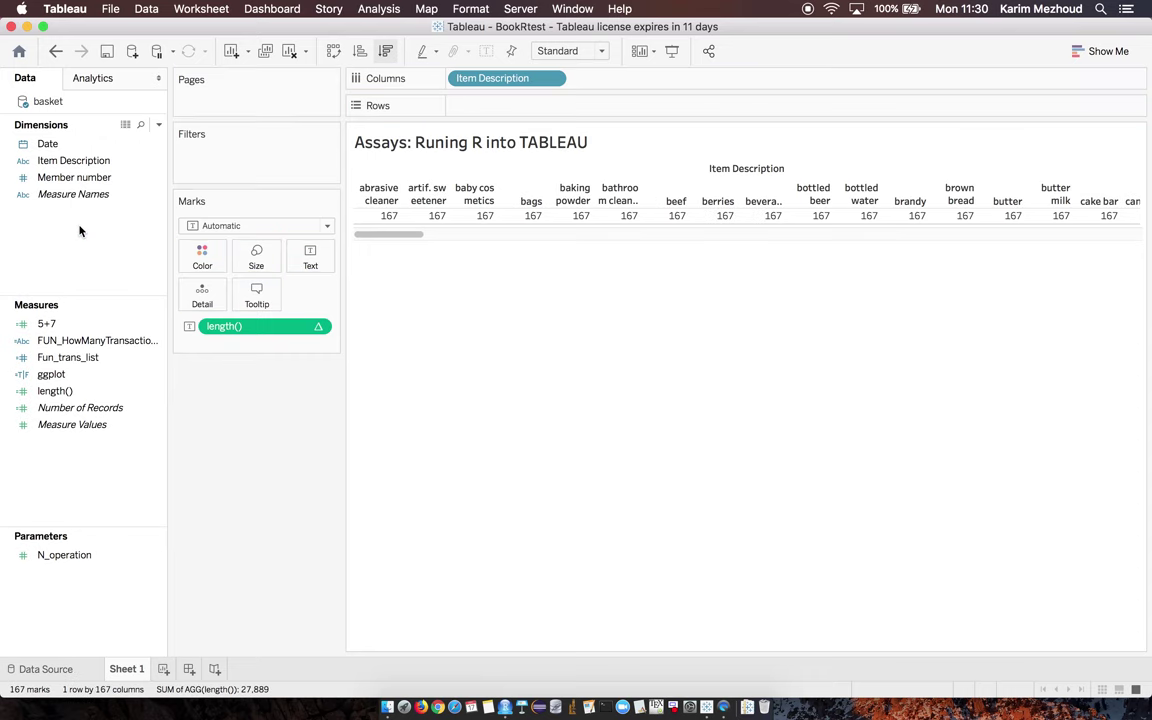
pyautogui.moveTo(434, 222)
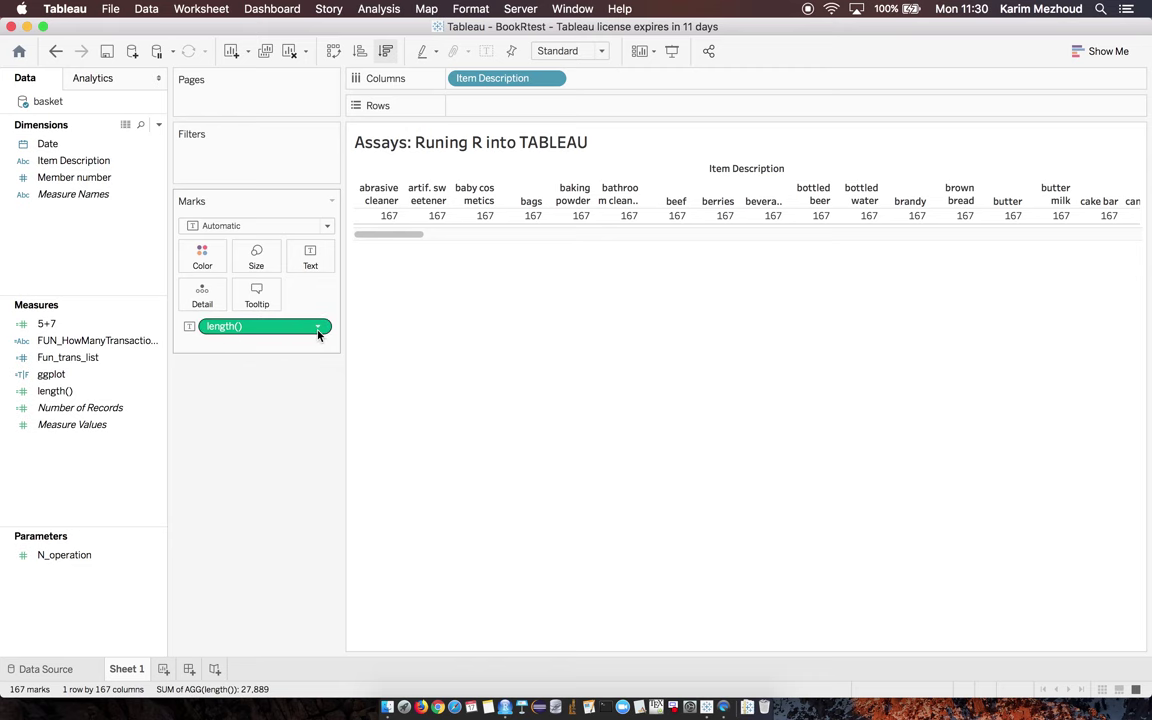
pyautogui.click(157, 392)
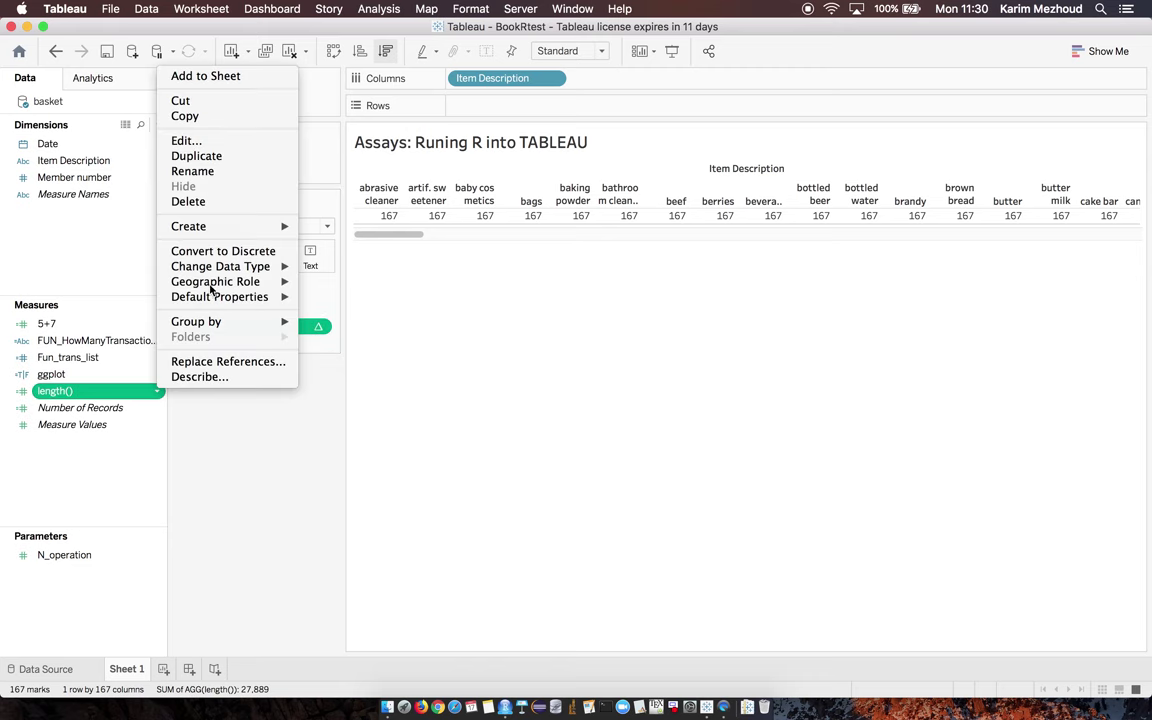
pyautogui.click(249, 144)
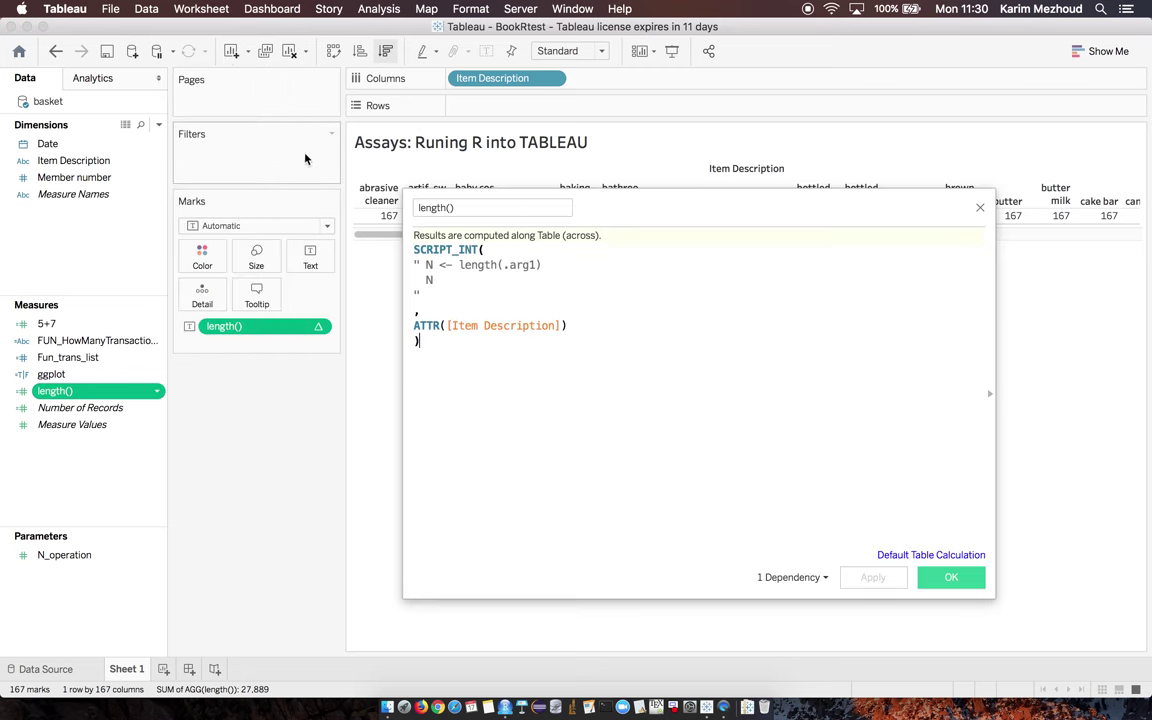
pyautogui.click(948, 580)
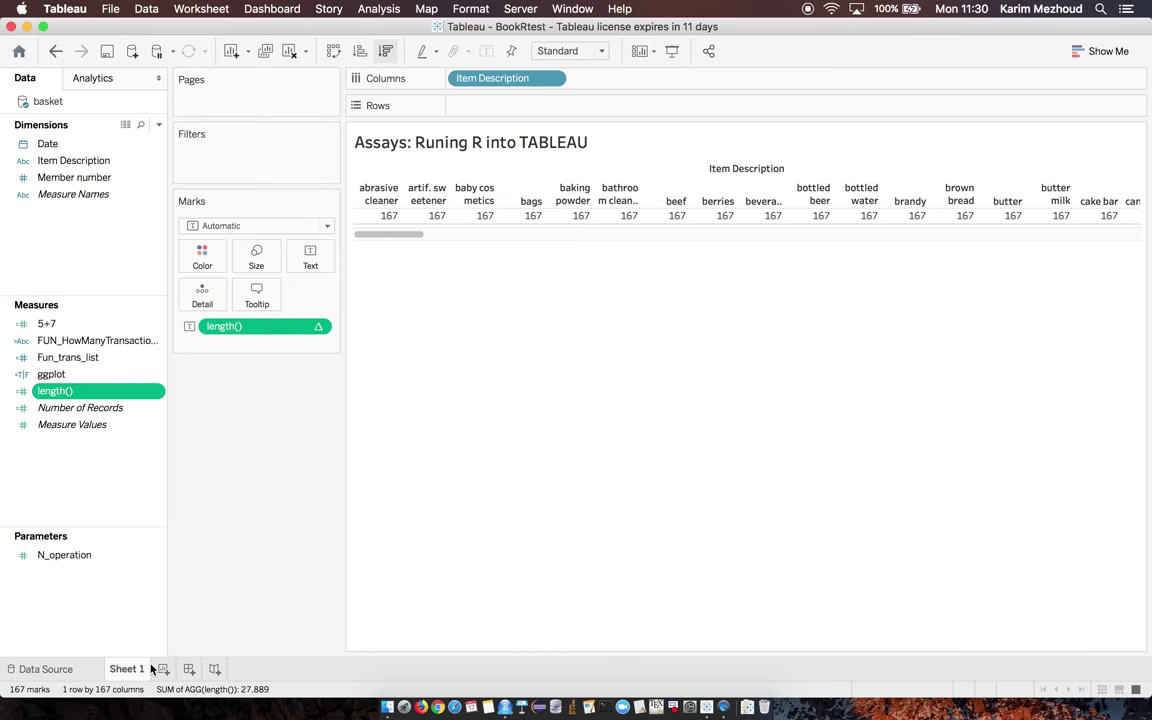
pyautogui.click(50, 668)
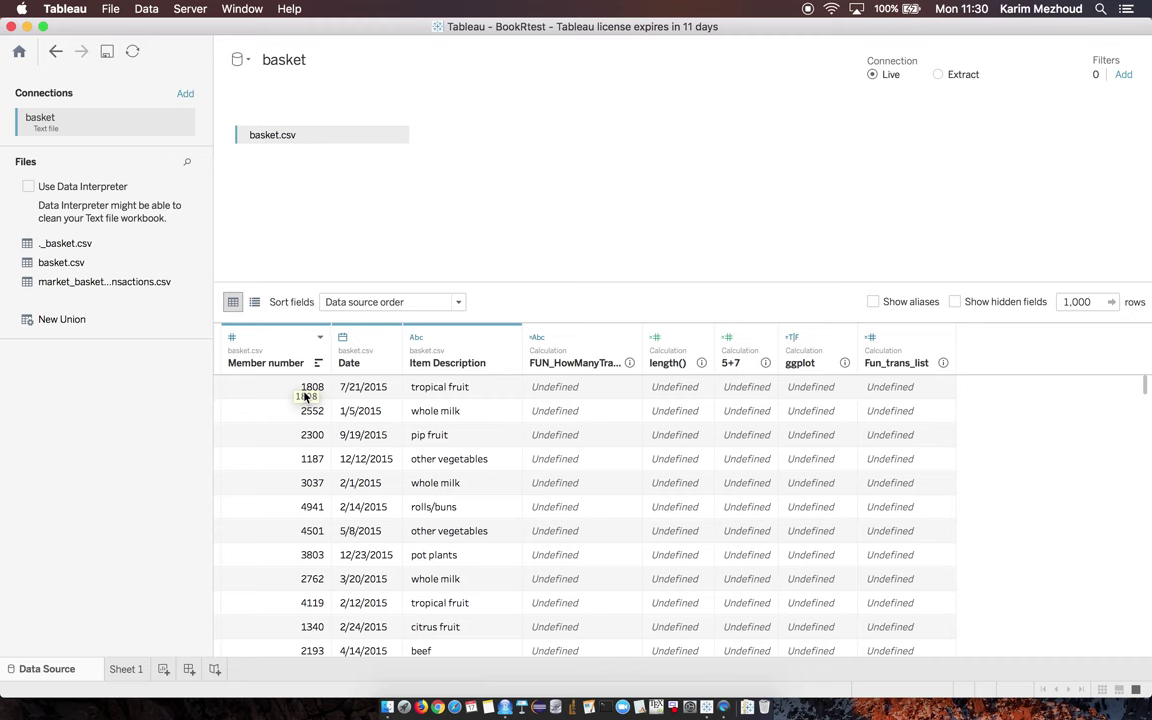
pyautogui.click(123, 672)
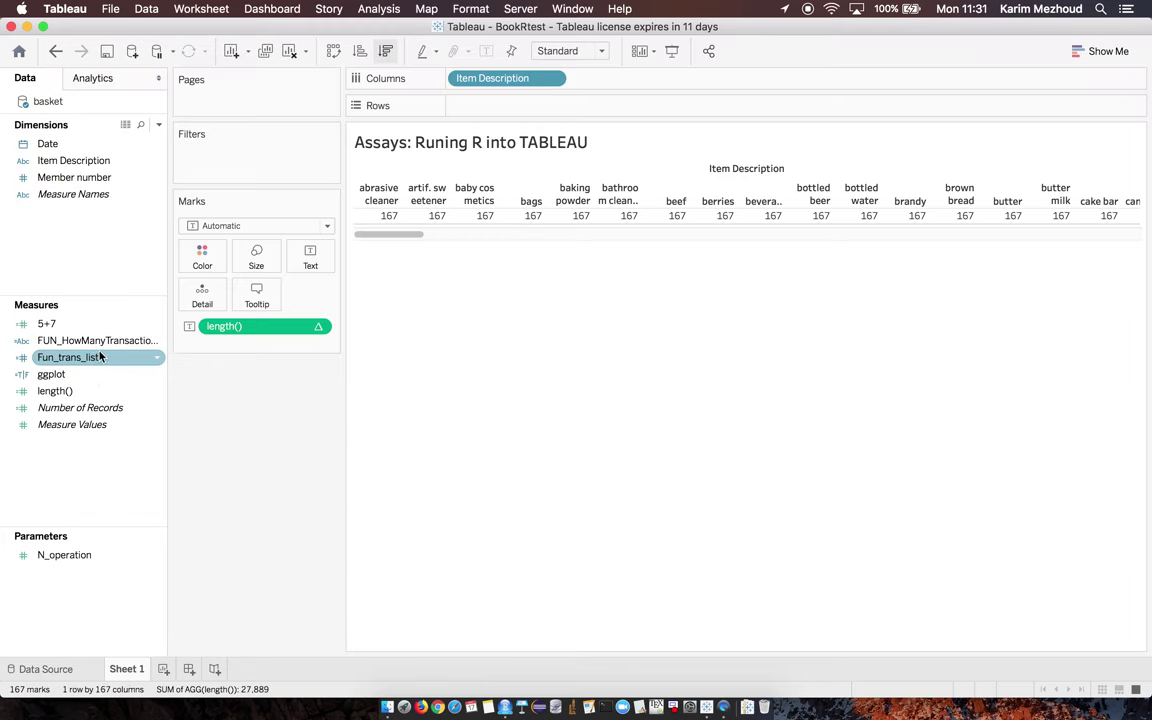
# Open the Fun_trans_list calculation and read its SCRIPT_REAL, library(plyr), dataframe and ddply lines
pyautogui.rightClick(155, 360)
pyautogui.click(186, 436)
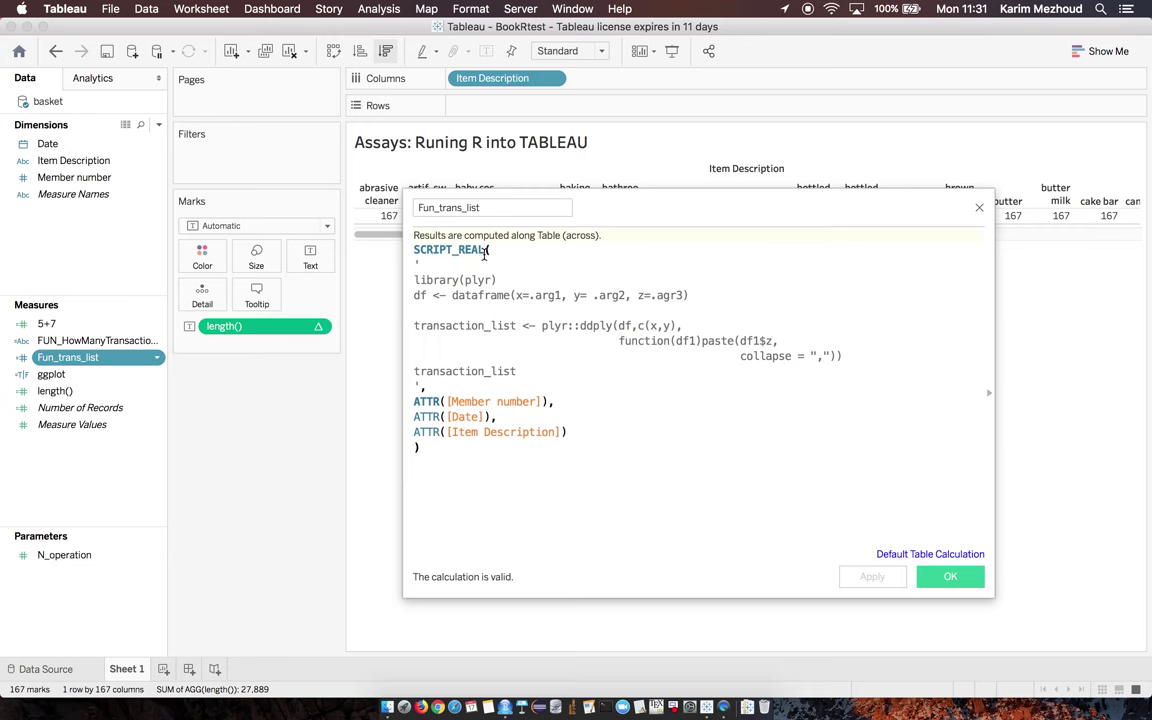
pyautogui.moveTo(485, 249); pyautogui.dragTo(458, 250)
pyautogui.click(489, 250)
pyautogui.moveTo(489, 250); pyautogui.dragTo(378, 249)
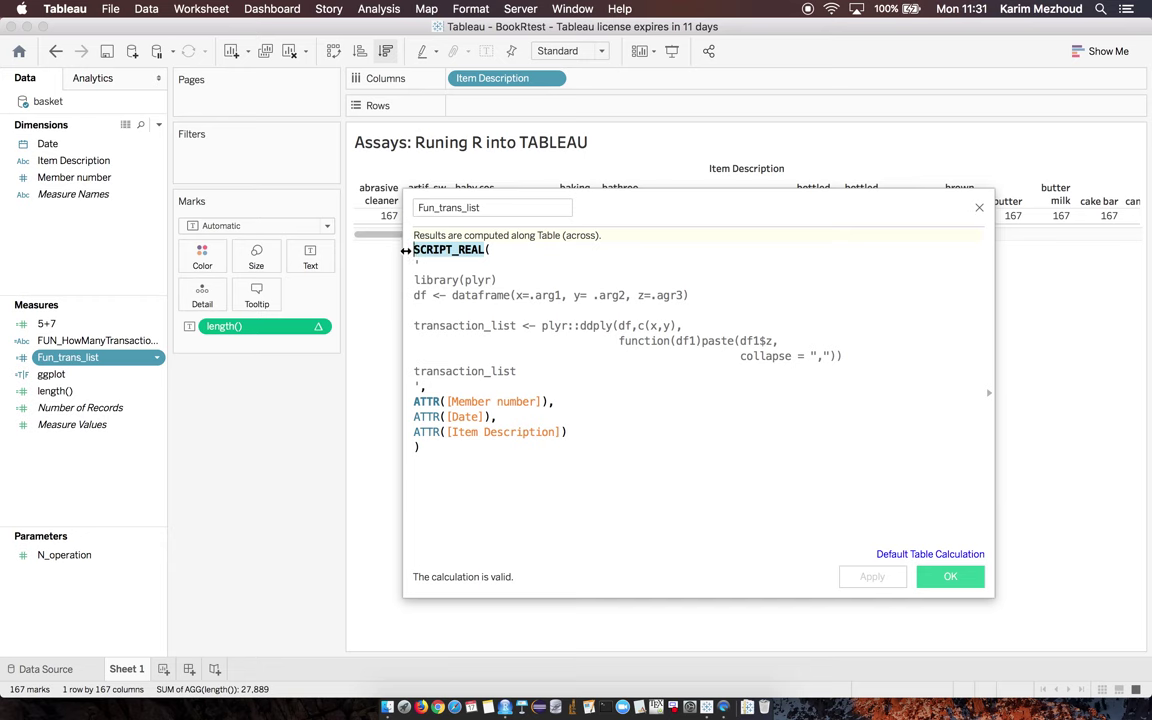
pyautogui.click(487, 251)
pyautogui.moveTo(414, 281); pyautogui.dragTo(506, 283)
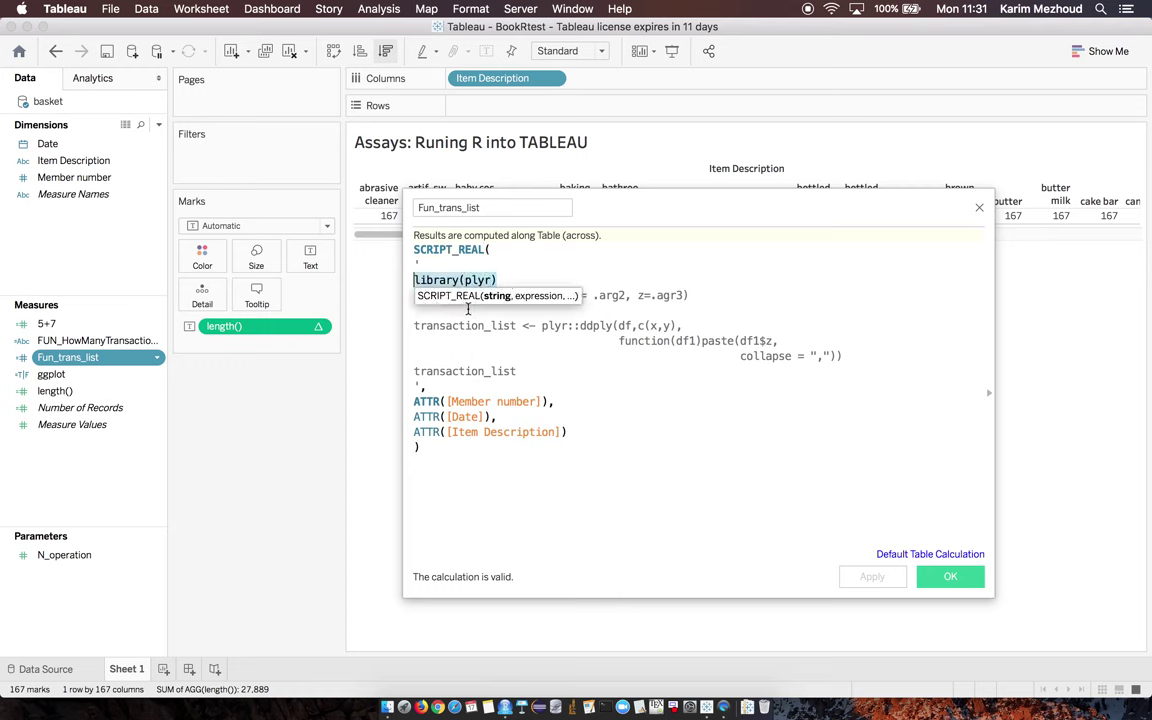
pyautogui.click(521, 326)
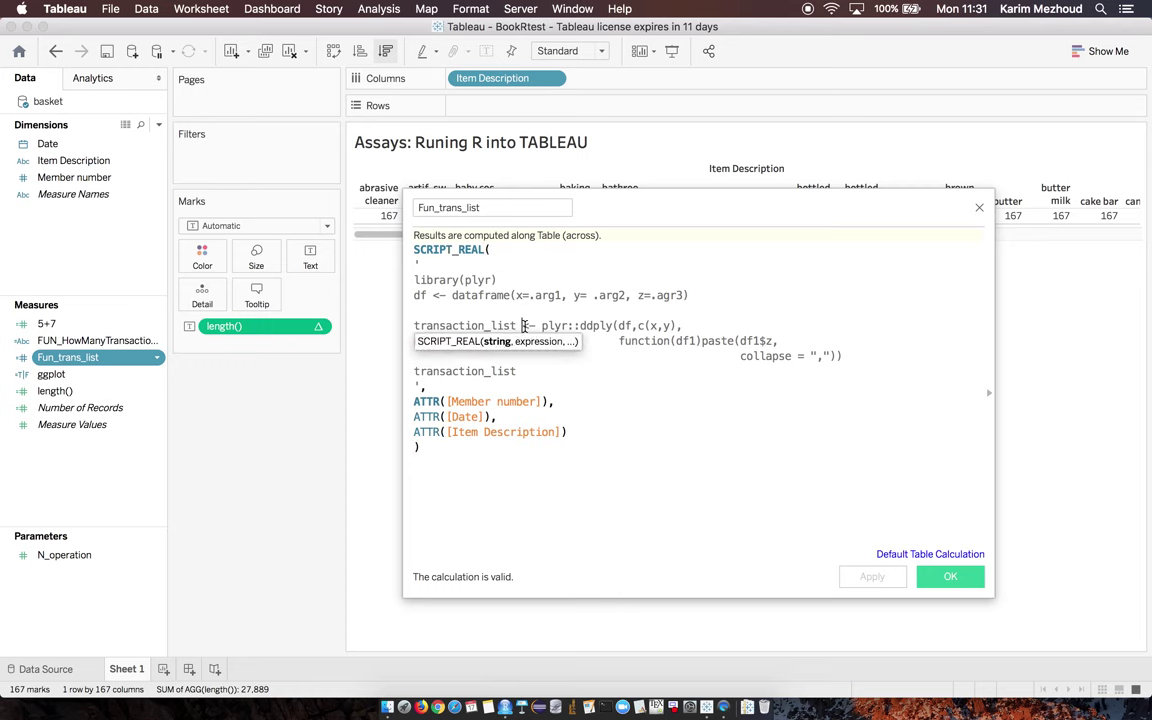
pyautogui.click(666, 297)
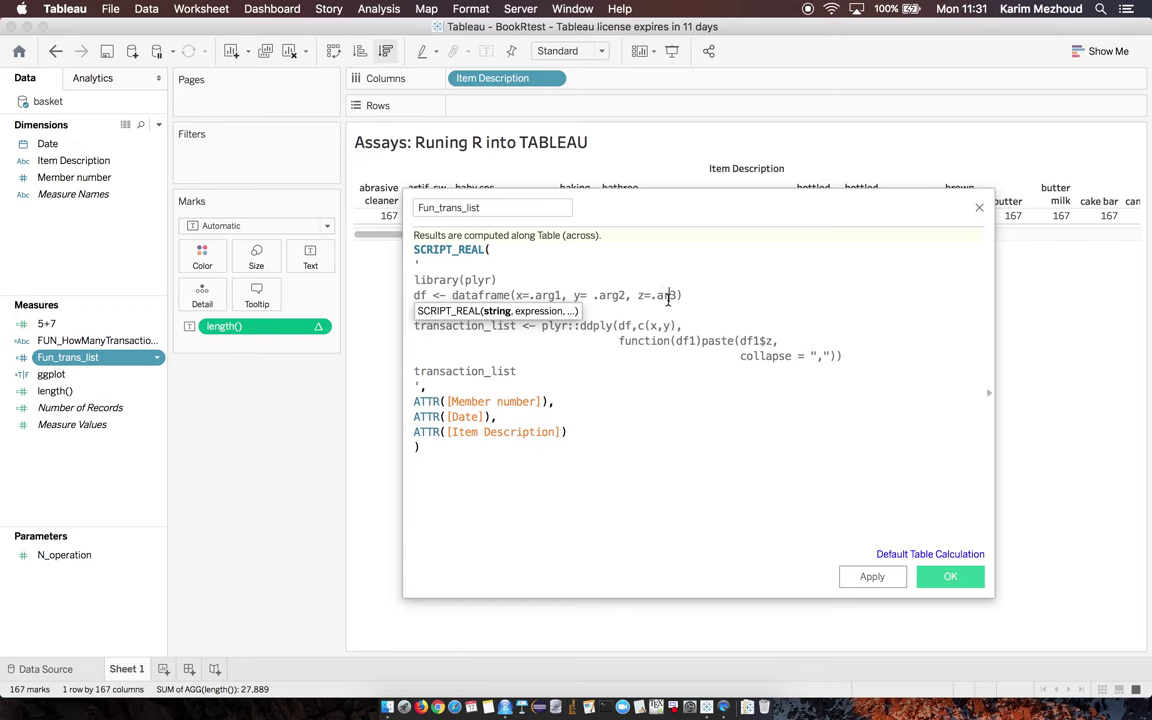
pyautogui.click(685, 327)
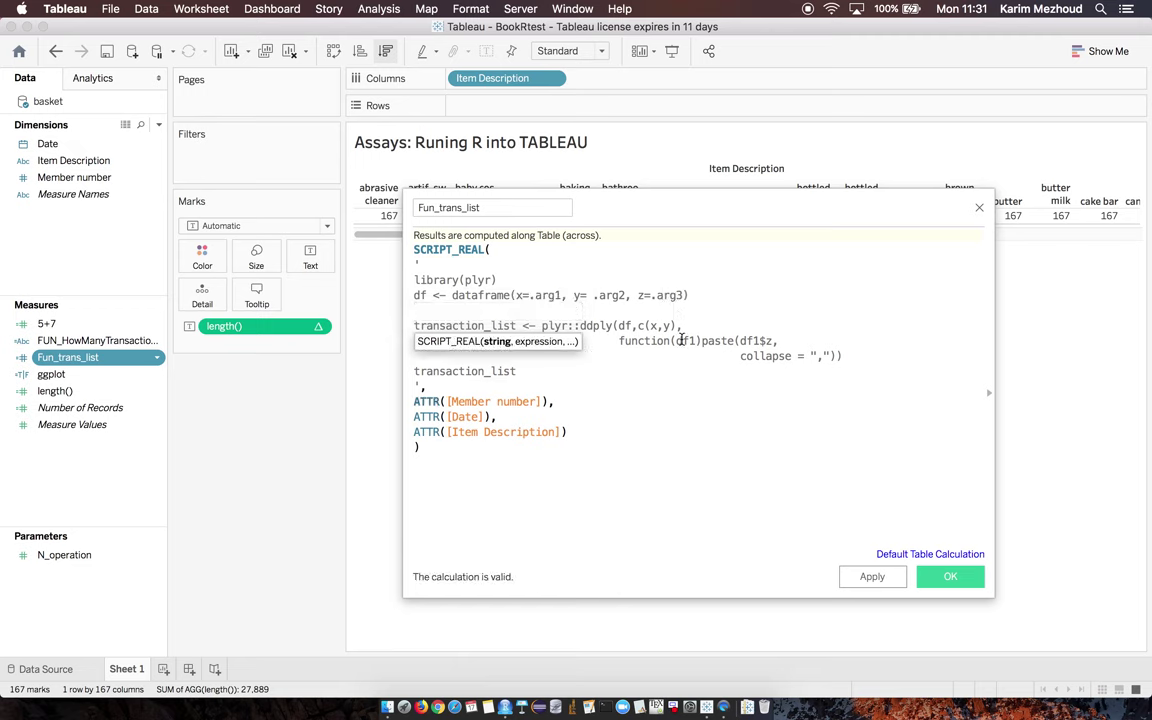
pyautogui.click(458, 372)
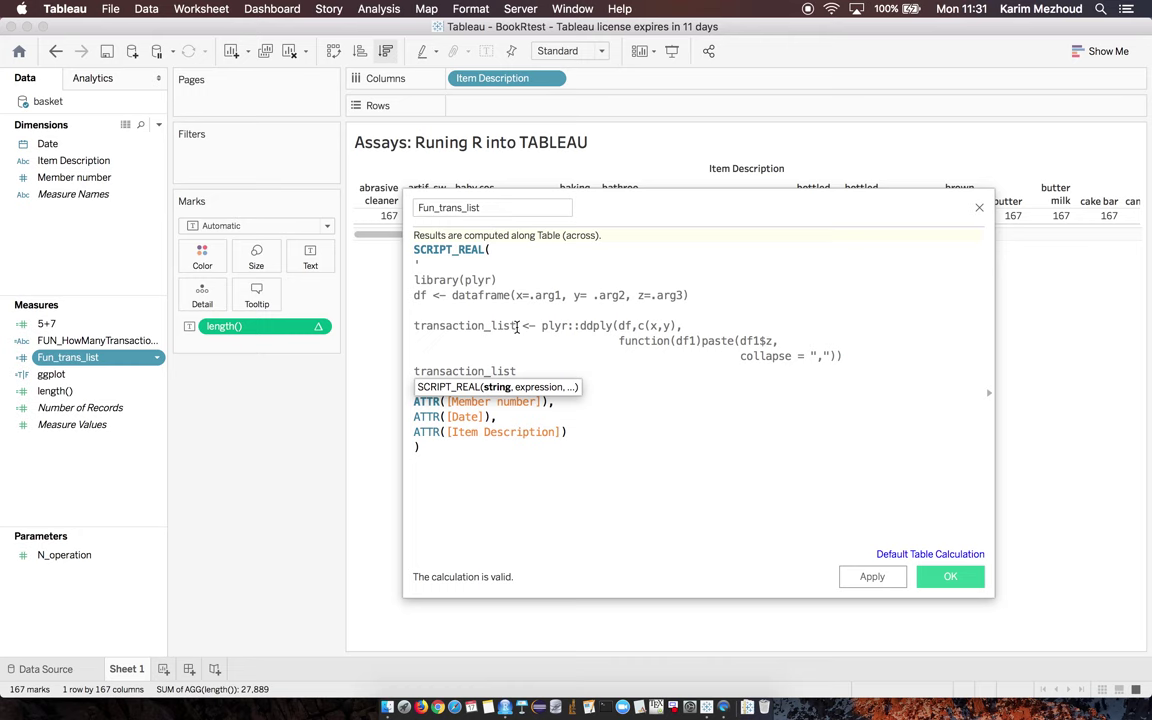
# Check the transaction_list, paste collapse and Item Description arguments, then apply and close
pyautogui.moveTo(517, 327); pyautogui.dragTo(416, 327)
pyautogui.click(650, 391)
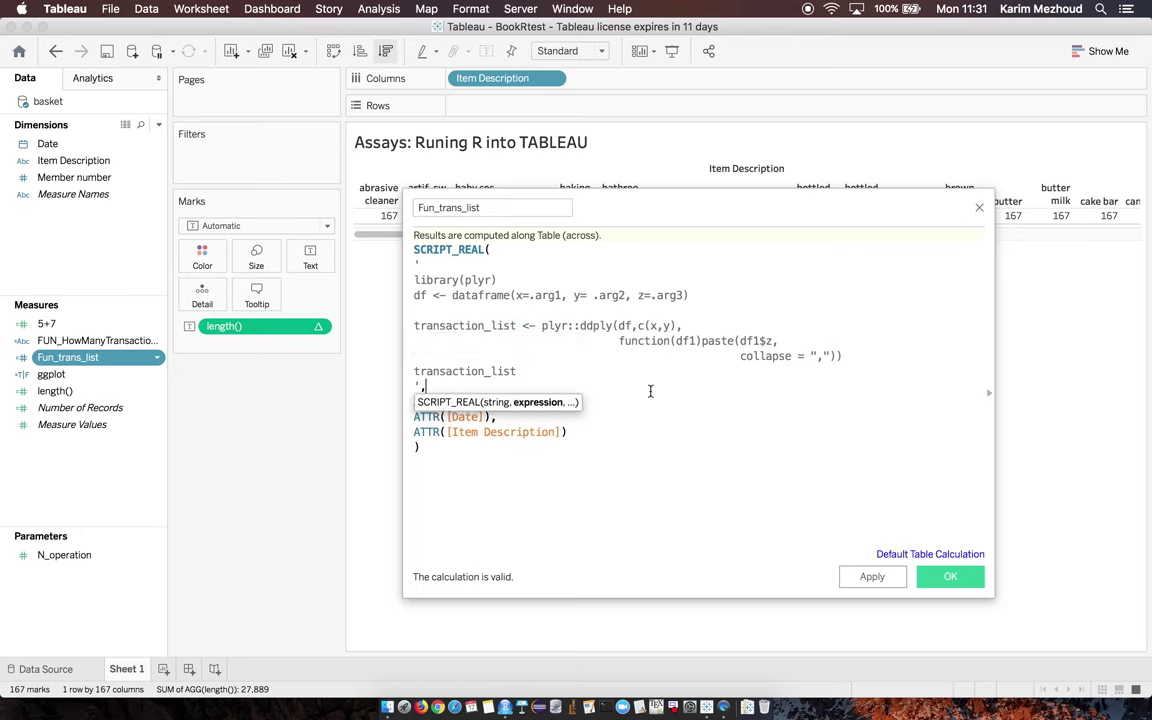
pyautogui.doubleClick(741, 356)
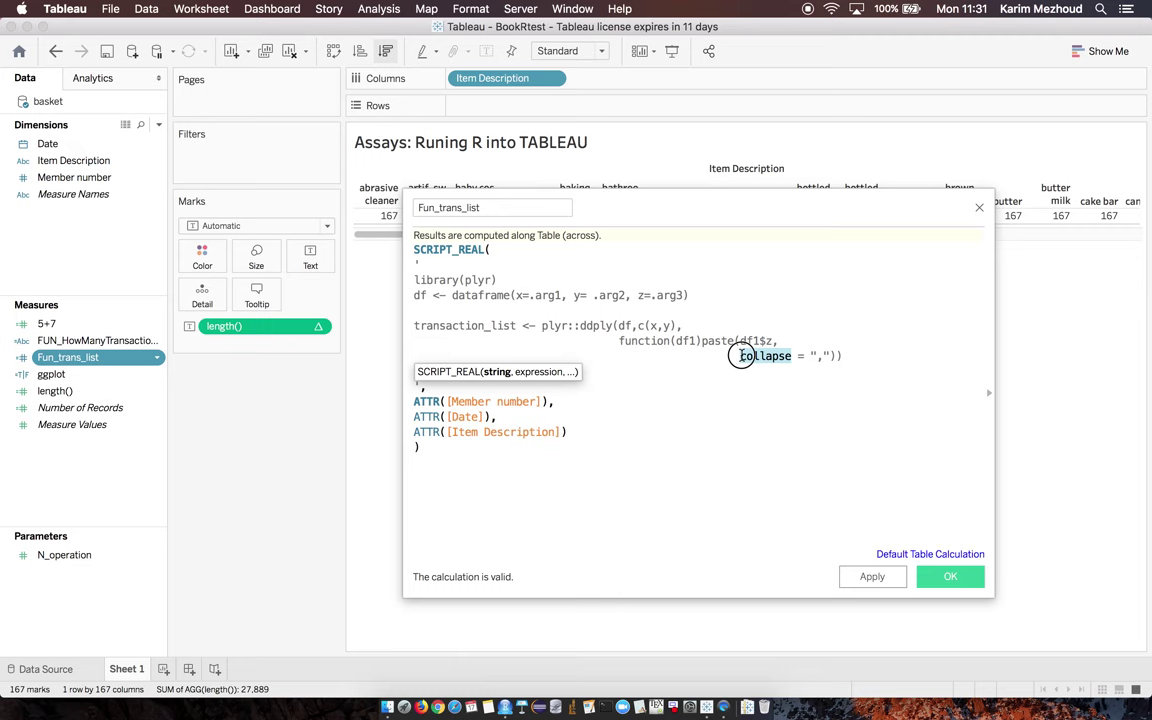
pyautogui.click(825, 360)
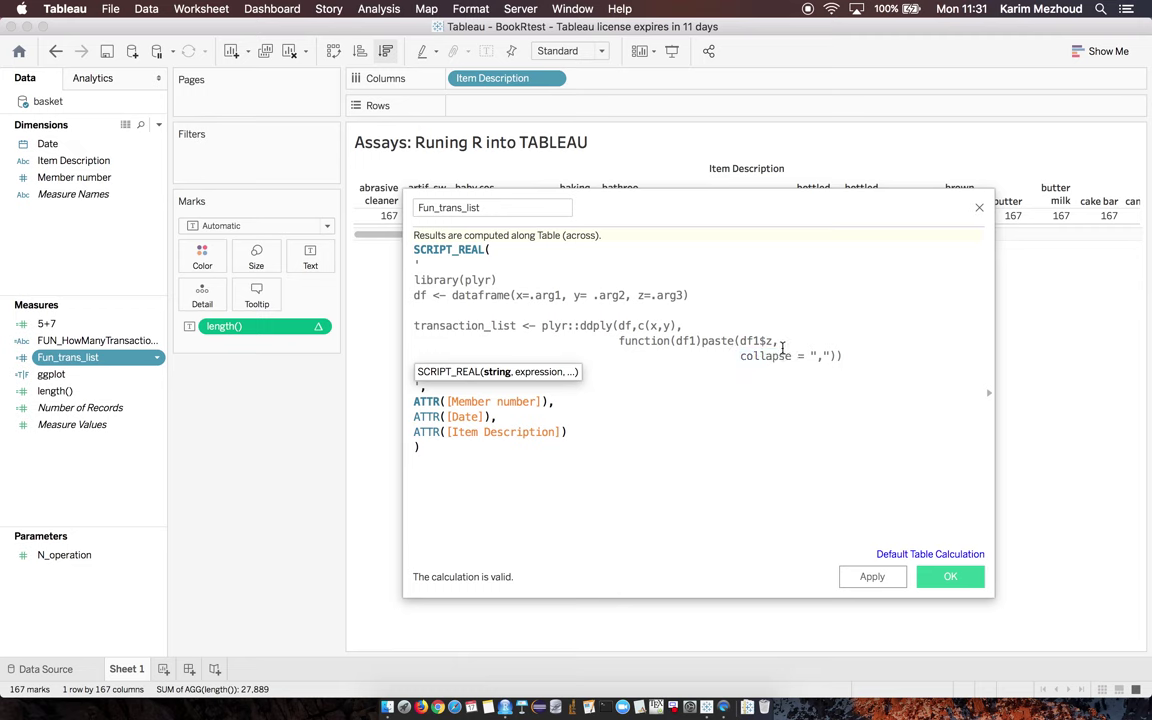
pyautogui.click(773, 342)
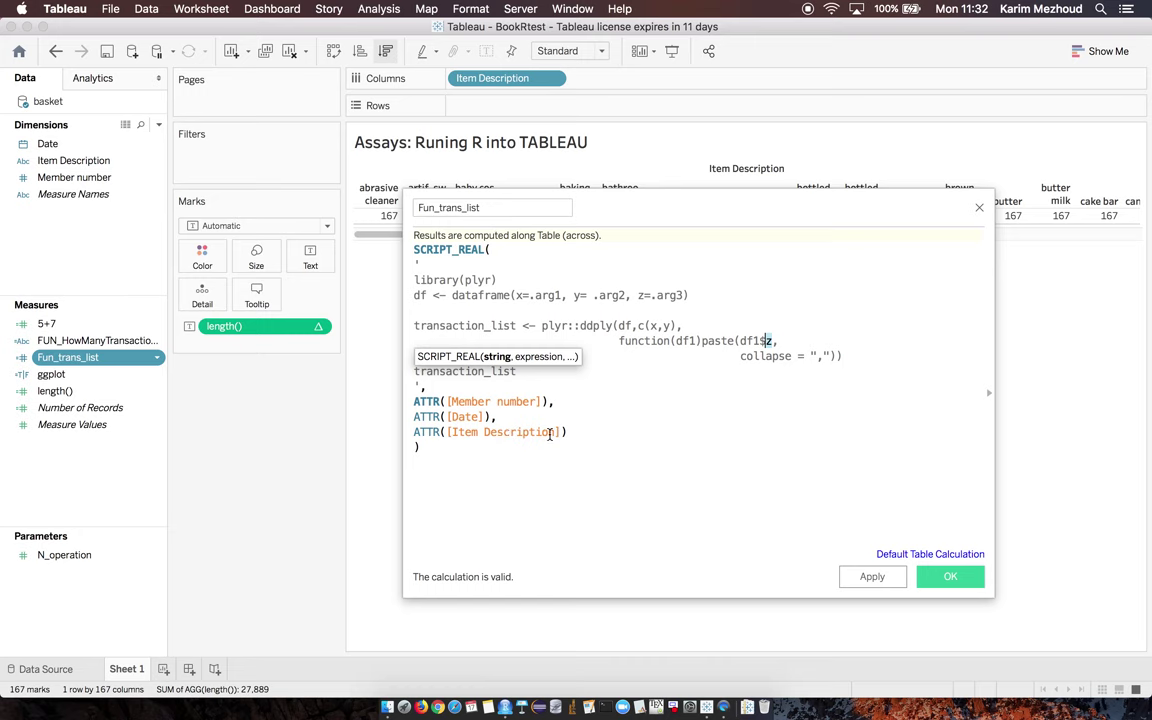
pyautogui.moveTo(555, 434); pyautogui.dragTo(453, 432)
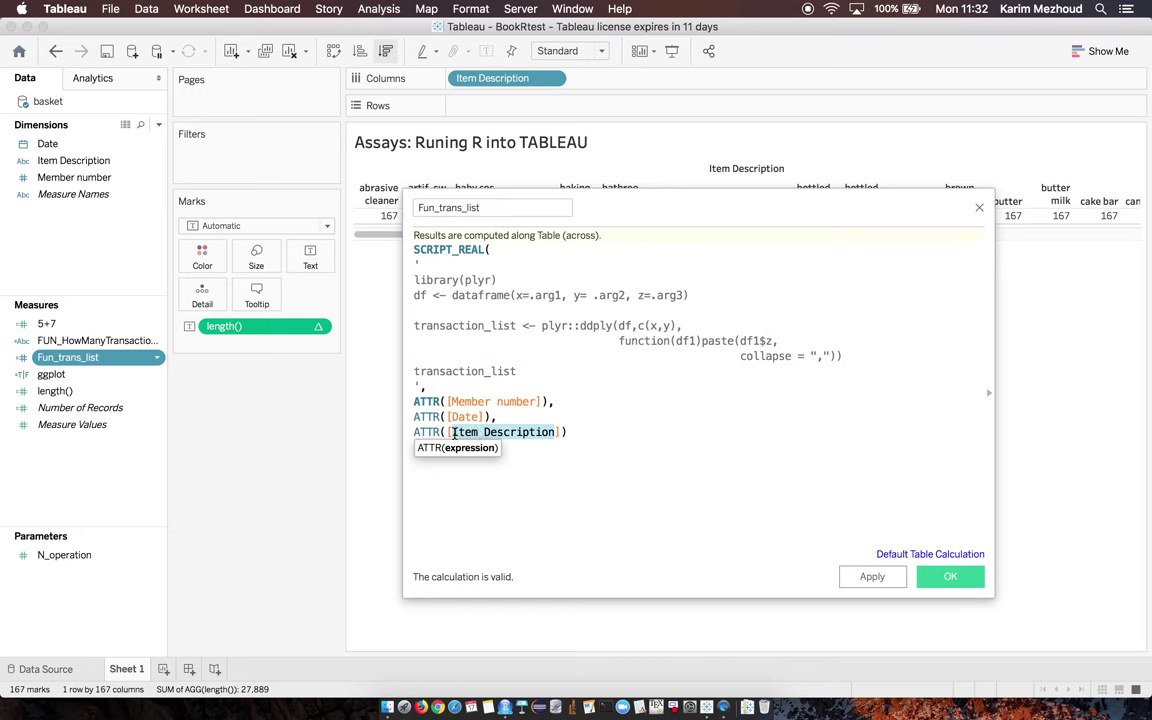
pyautogui.click(640, 296)
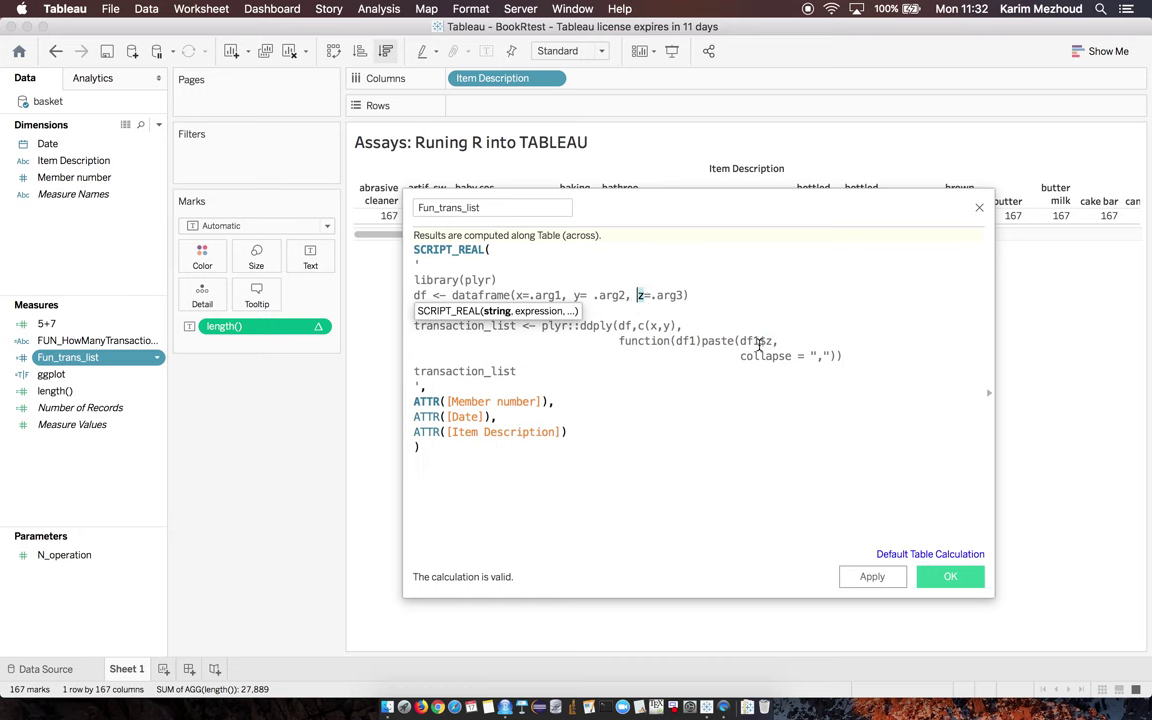
pyautogui.click(634, 341)
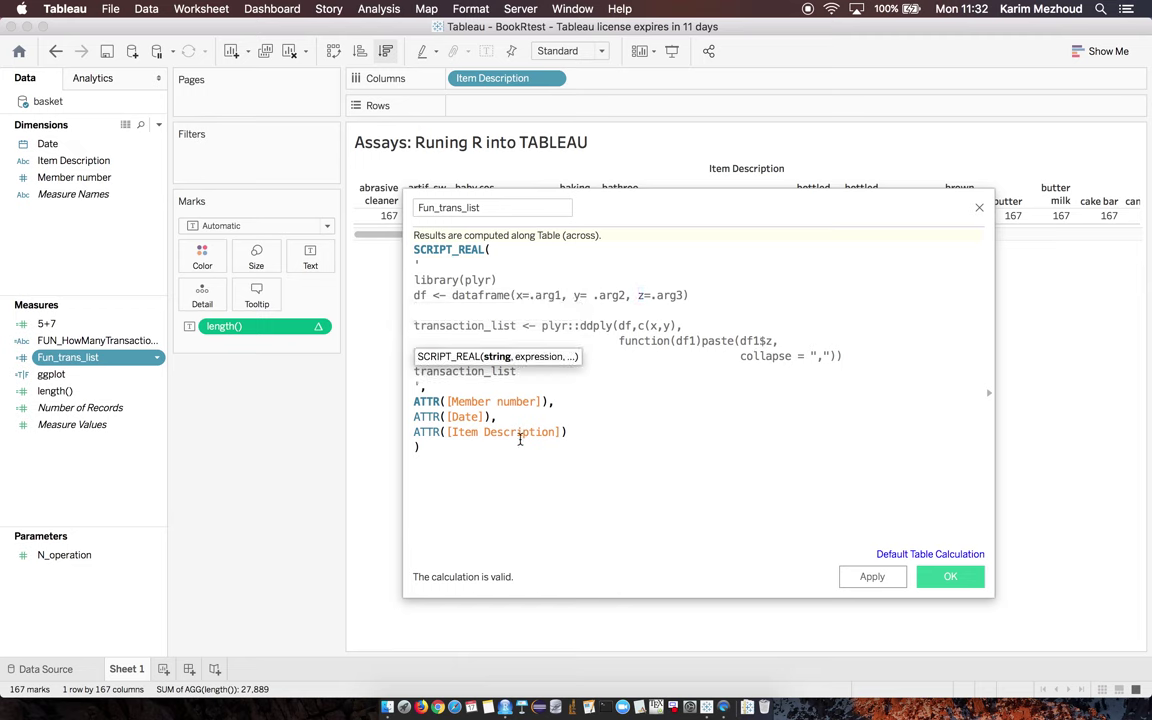
pyautogui.click(866, 581)
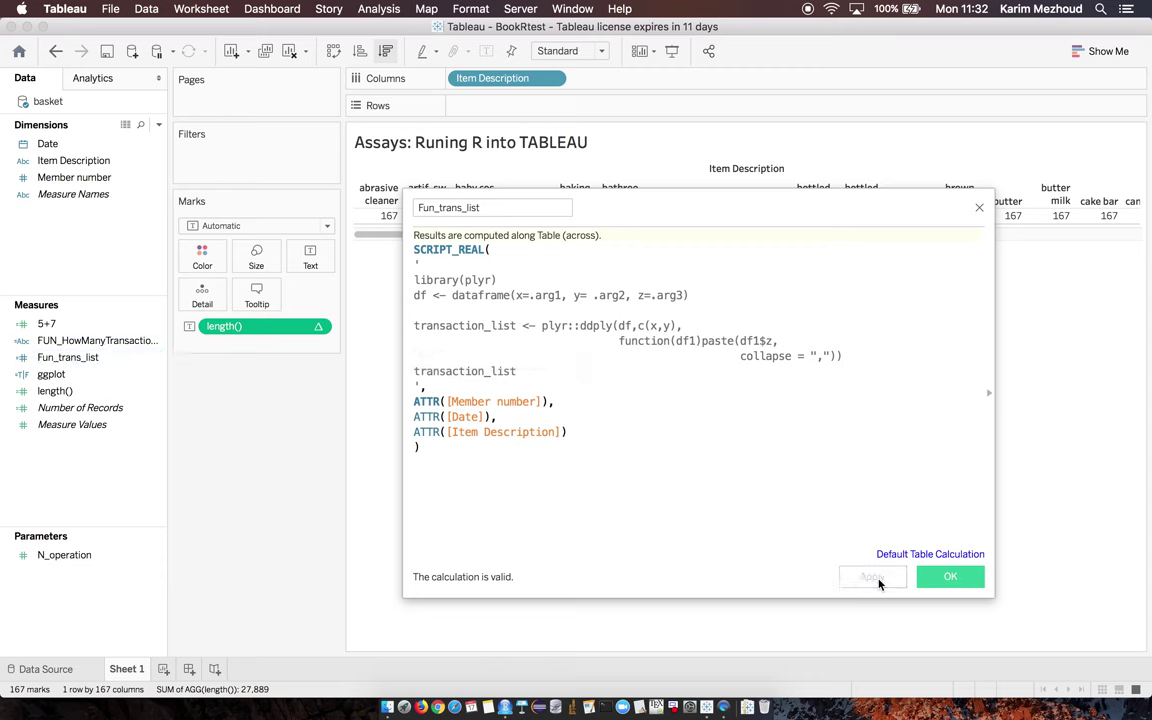
pyautogui.click(948, 580)
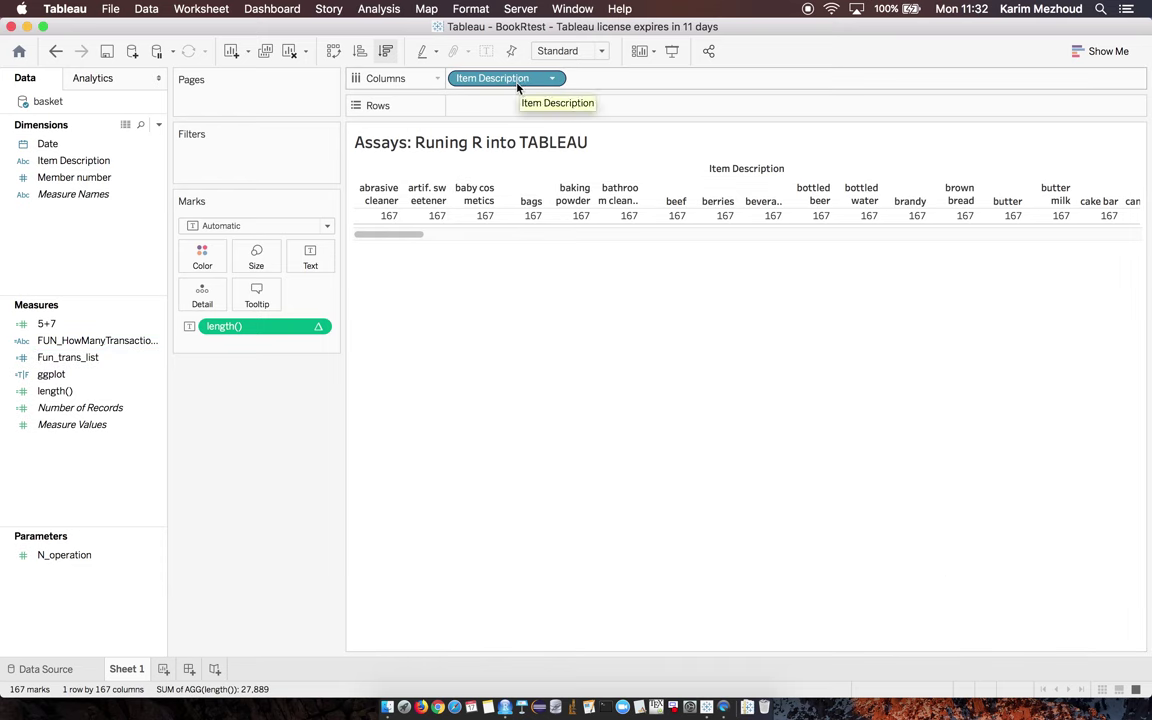
# Replace length() with Member number on Rows, limited to the top 10 by Date count, and add year of Date
pyautogui.moveTo(215, 326); pyautogui.dragTo(53, 387)
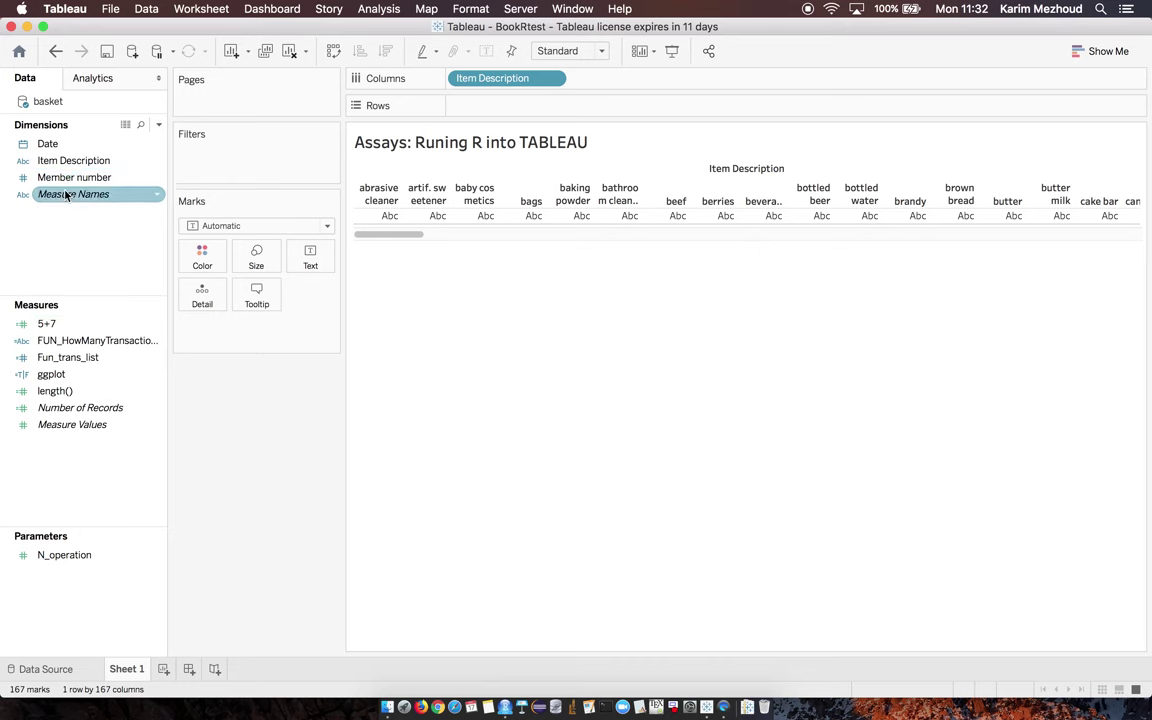
pyautogui.moveTo(55, 177); pyautogui.dragTo(506, 113)
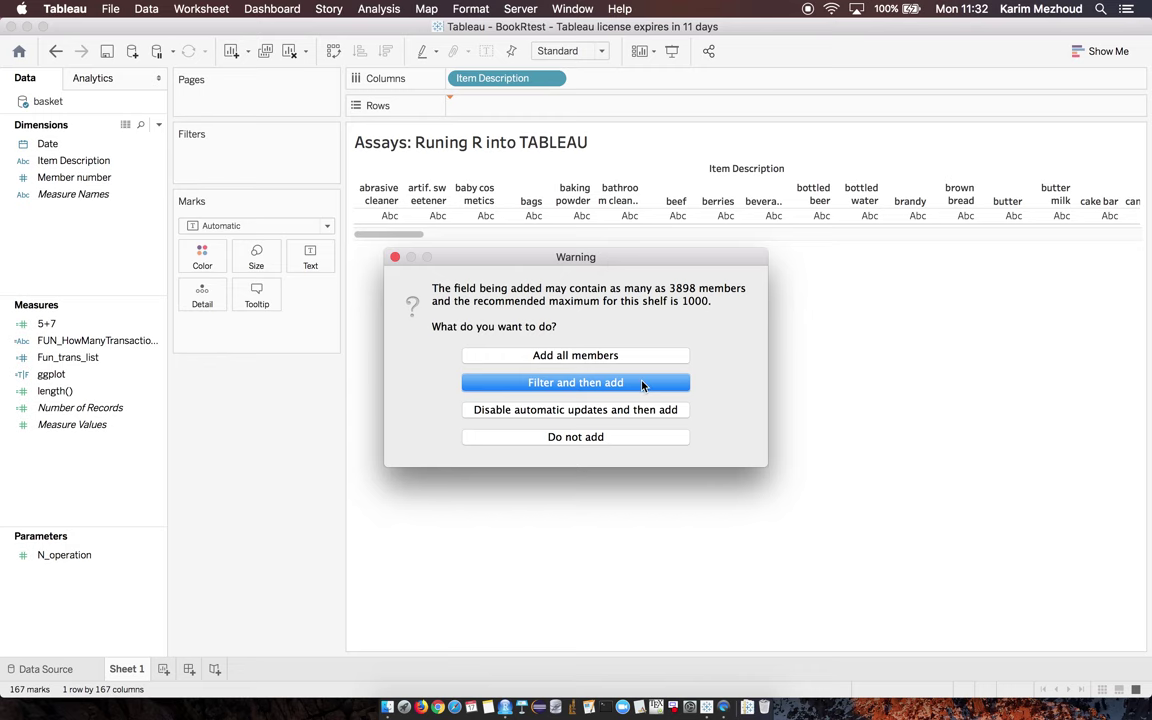
pyautogui.click(641, 383)
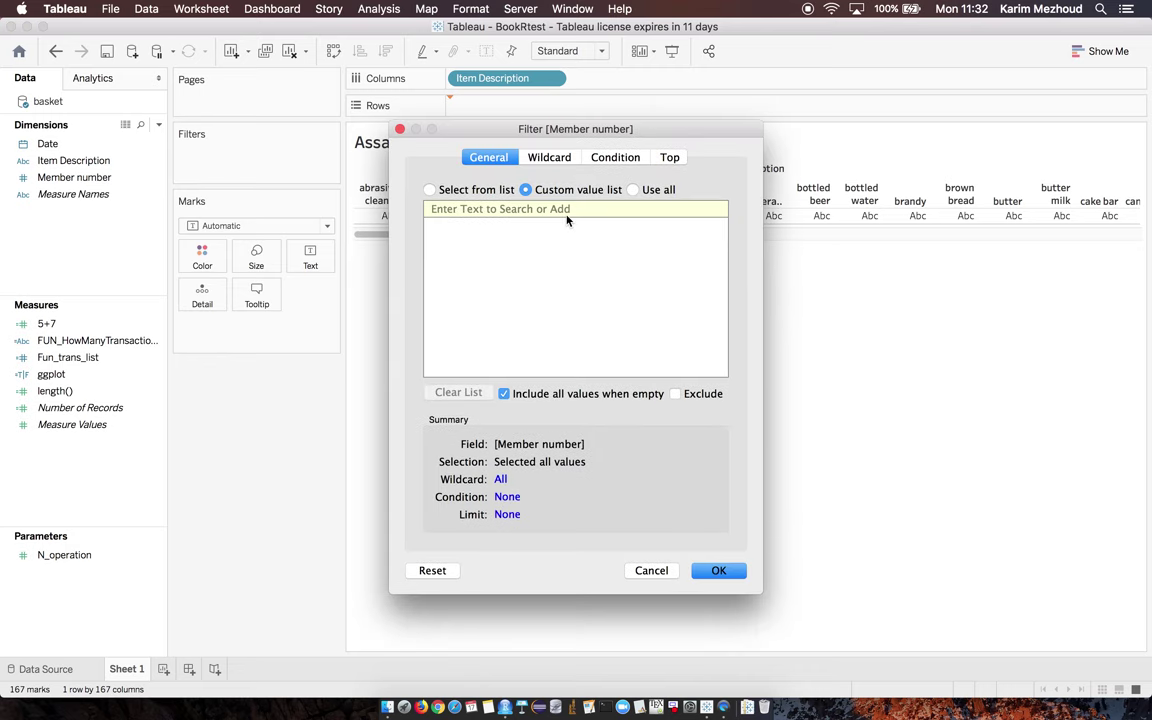
pyautogui.click(669, 157)
pyautogui.click(449, 202)
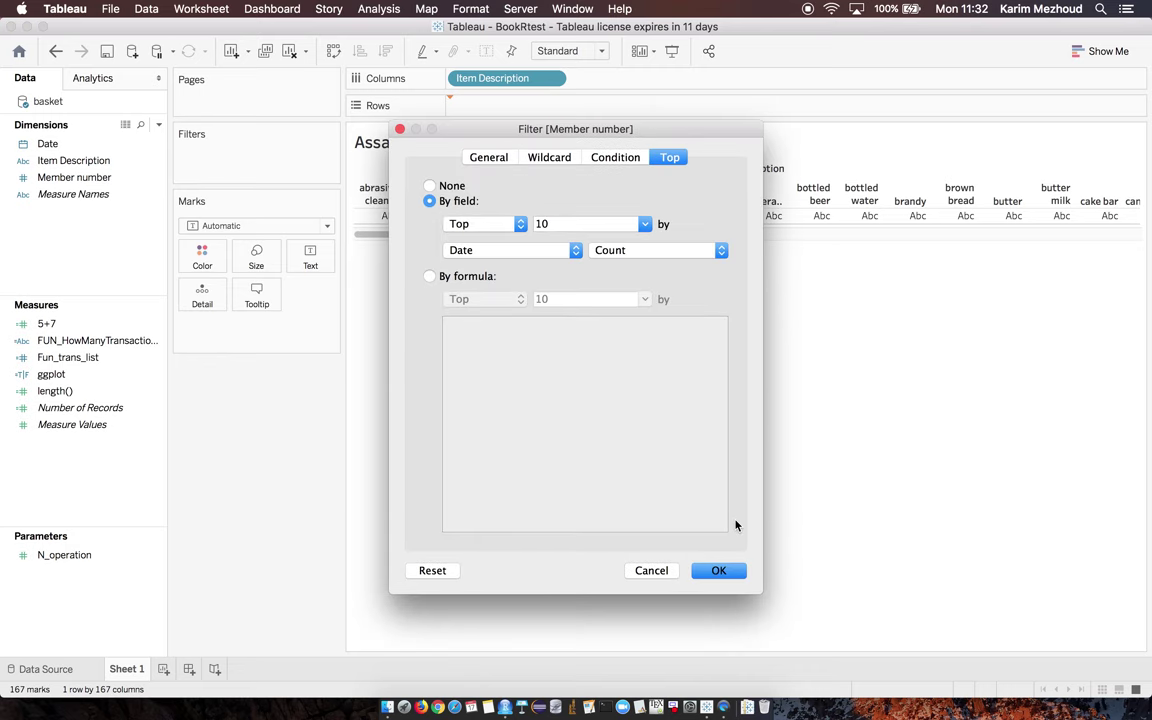
pyautogui.click(718, 571)
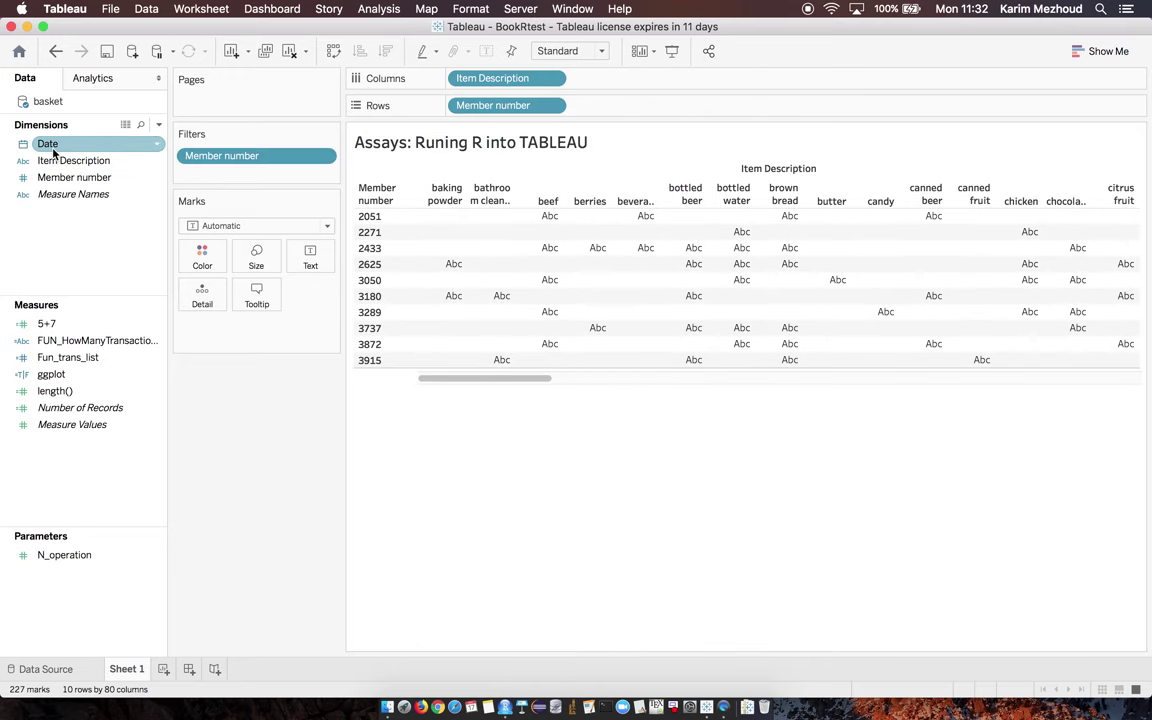
pyautogui.moveTo(54, 152); pyautogui.dragTo(627, 116)
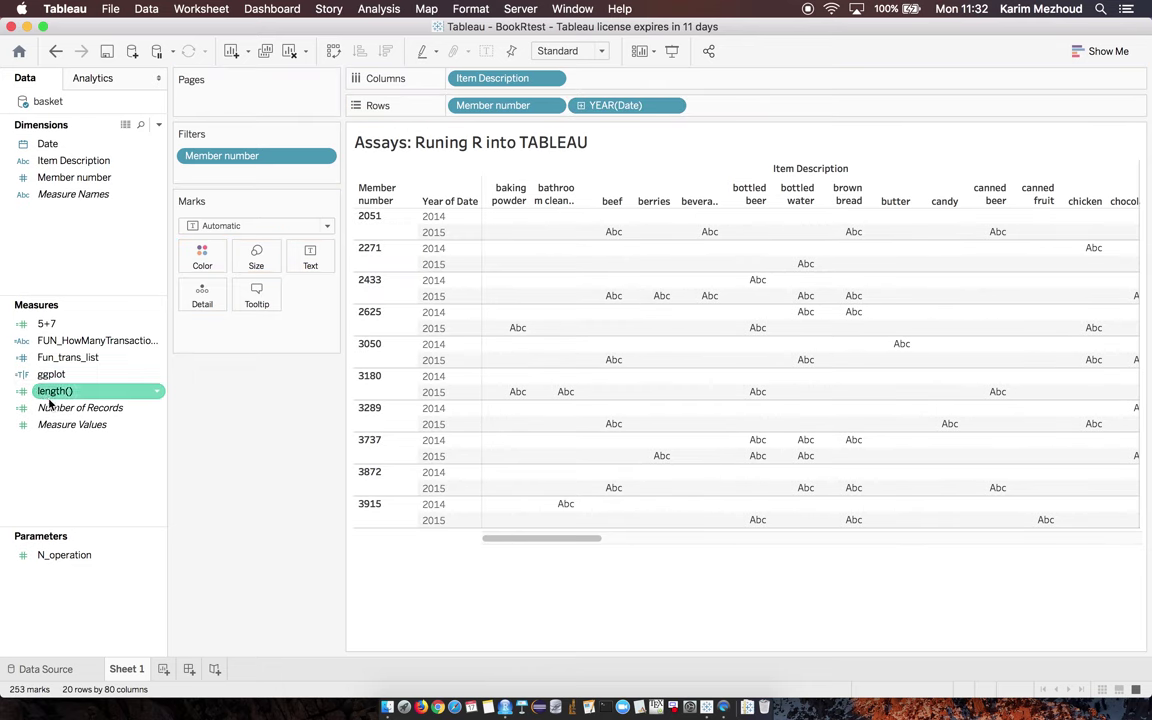
# Try adding Fun_trans_list to the table, dismiss the IPC_Socket connection error, and remove it again
pyautogui.click(82, 362)
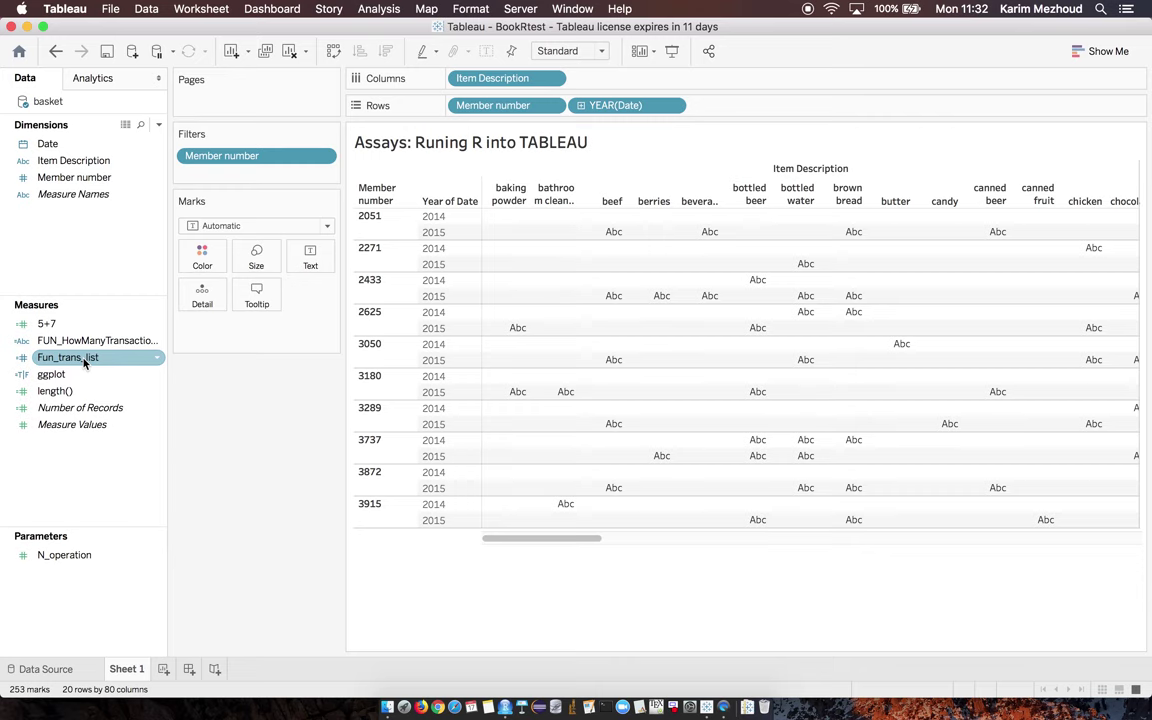
pyautogui.moveTo(84, 363); pyautogui.dragTo(656, 259)
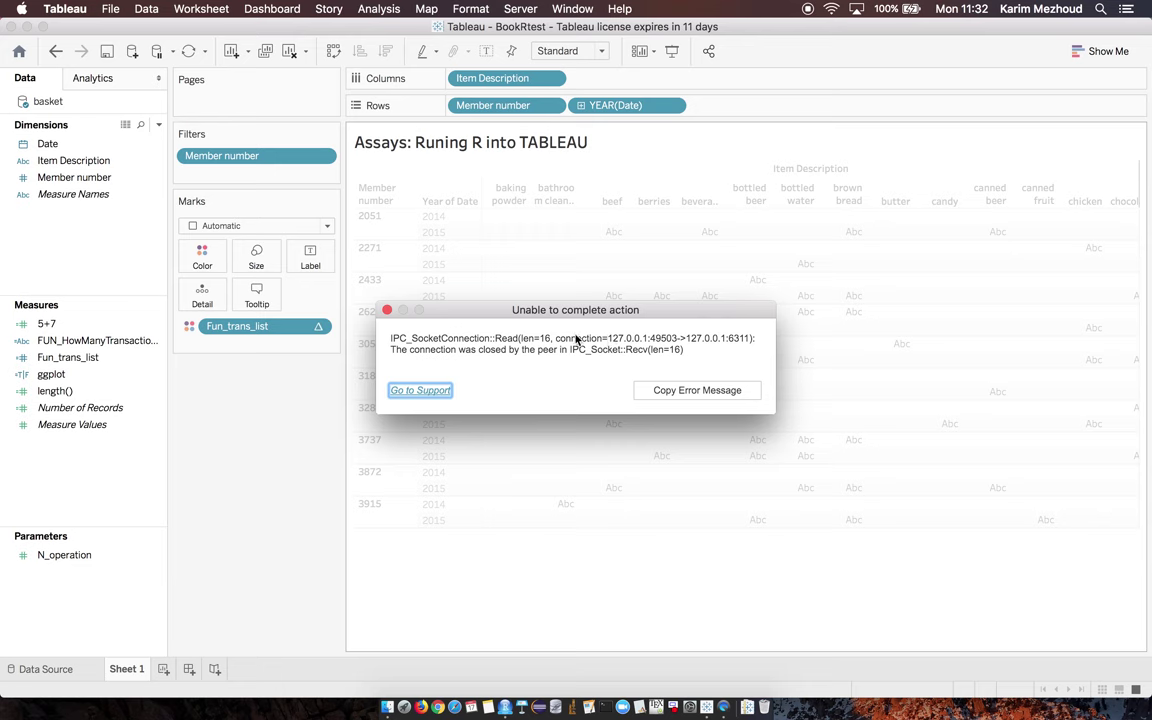
pyautogui.moveTo(690, 348); pyautogui.dragTo(387, 333)
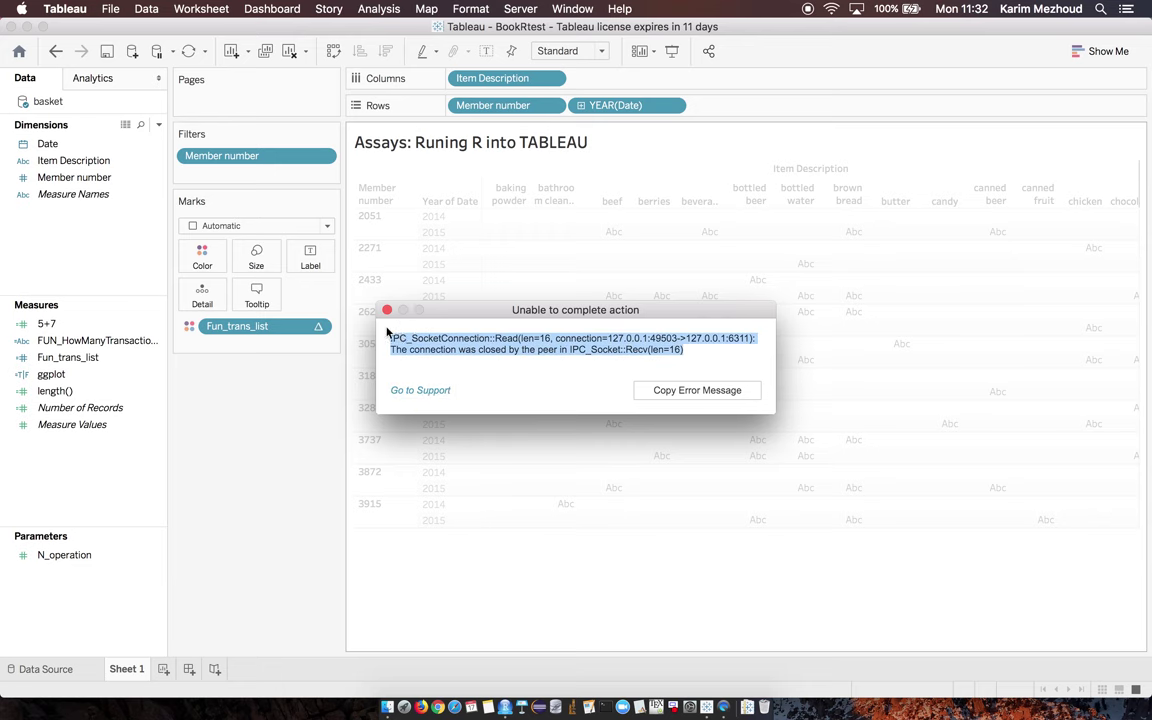
pyautogui.click(483, 390)
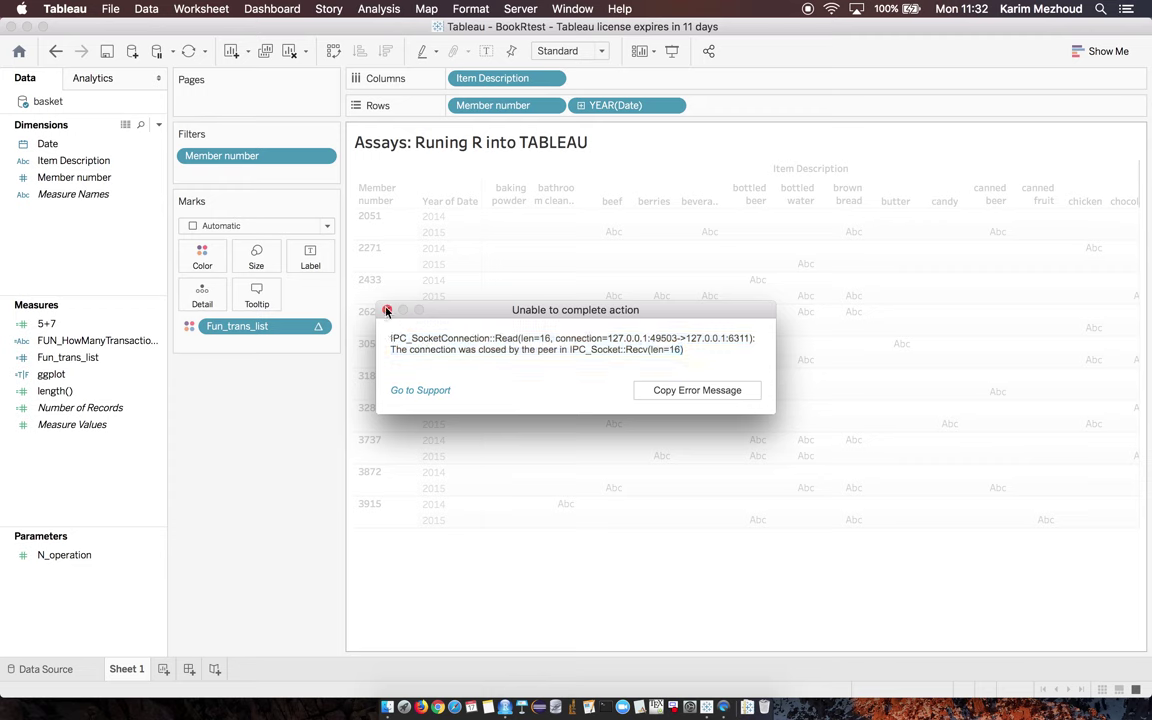
pyautogui.click(387, 311)
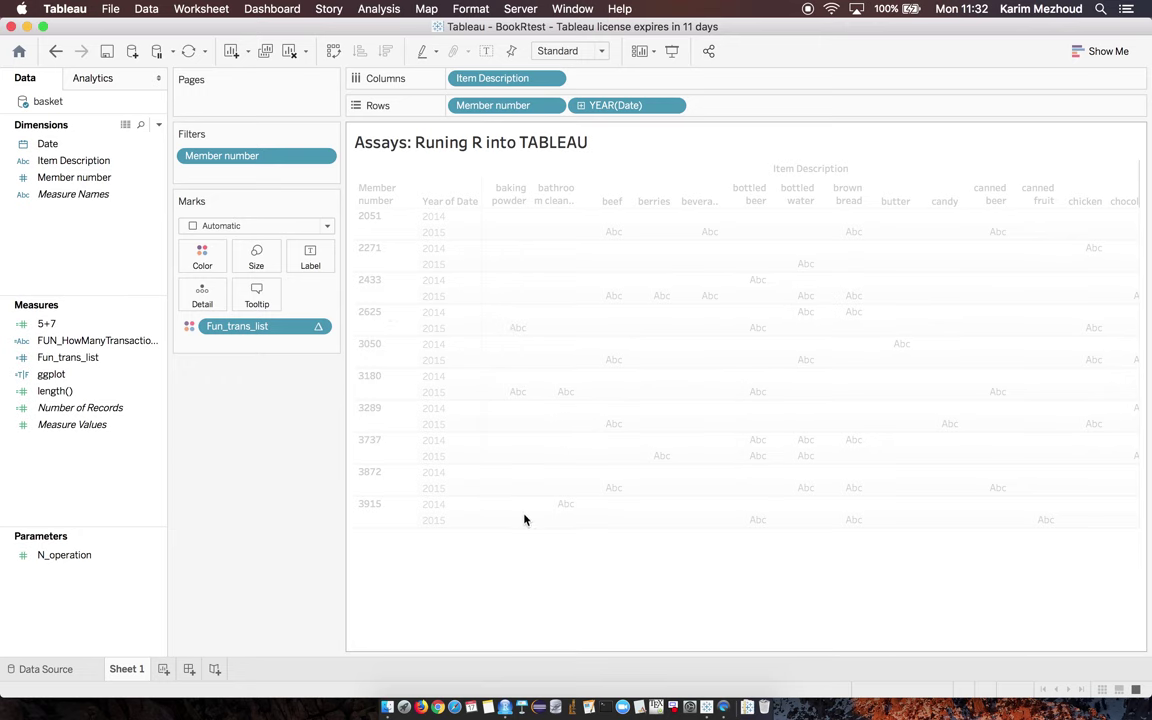
pyautogui.moveTo(276, 328); pyautogui.dragTo(72, 303)
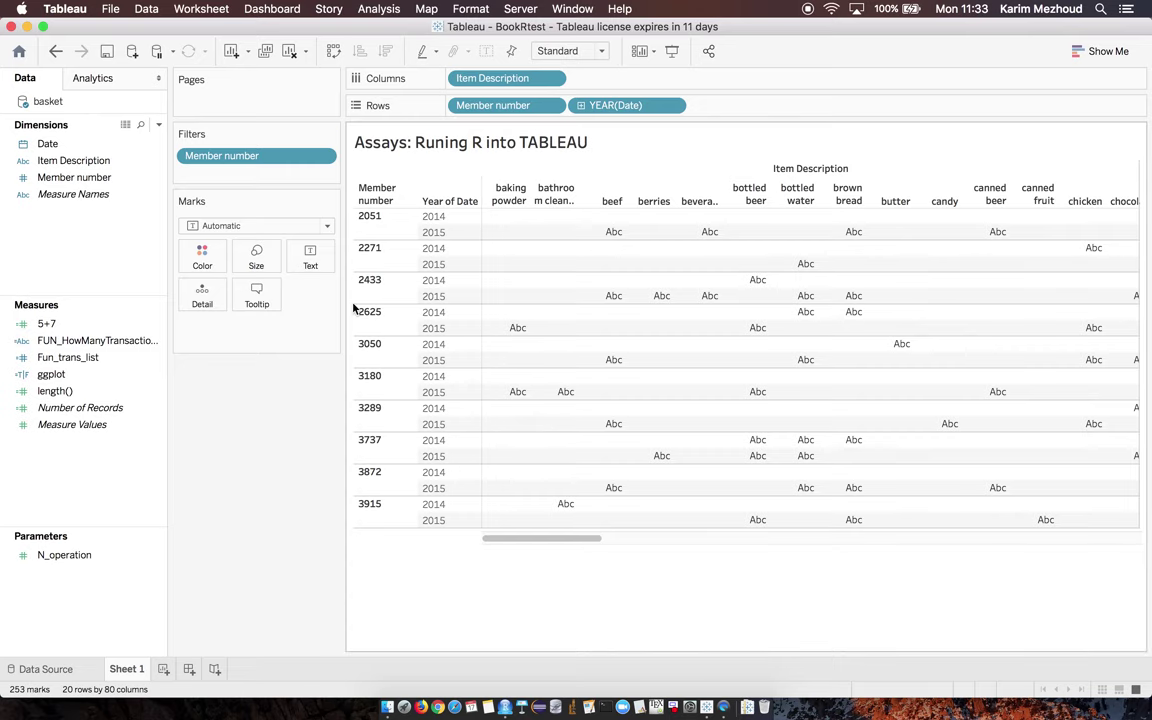
# Test the RServe external service connection on localhost port 6311 and keep those settings
pyautogui.hotkey('ctrl', 'Right')
pyautogui.hotkey('ctrl', 'Left')
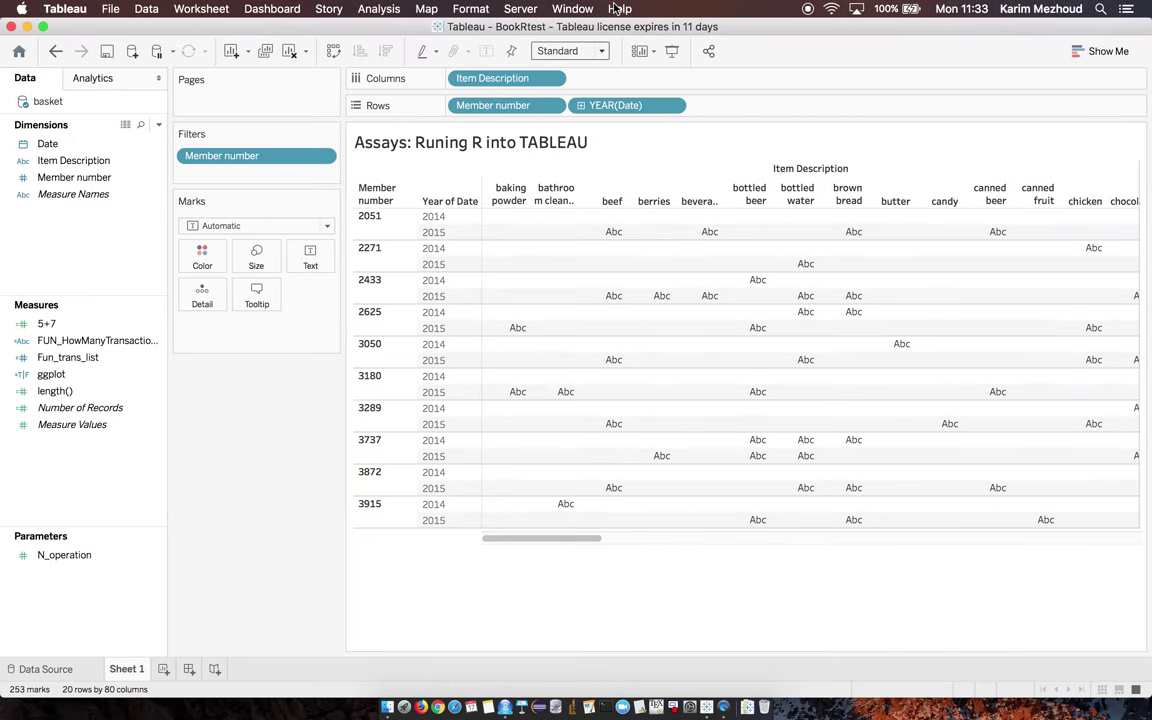
pyautogui.click(619, 8)
pyautogui.moveTo(686, 145)
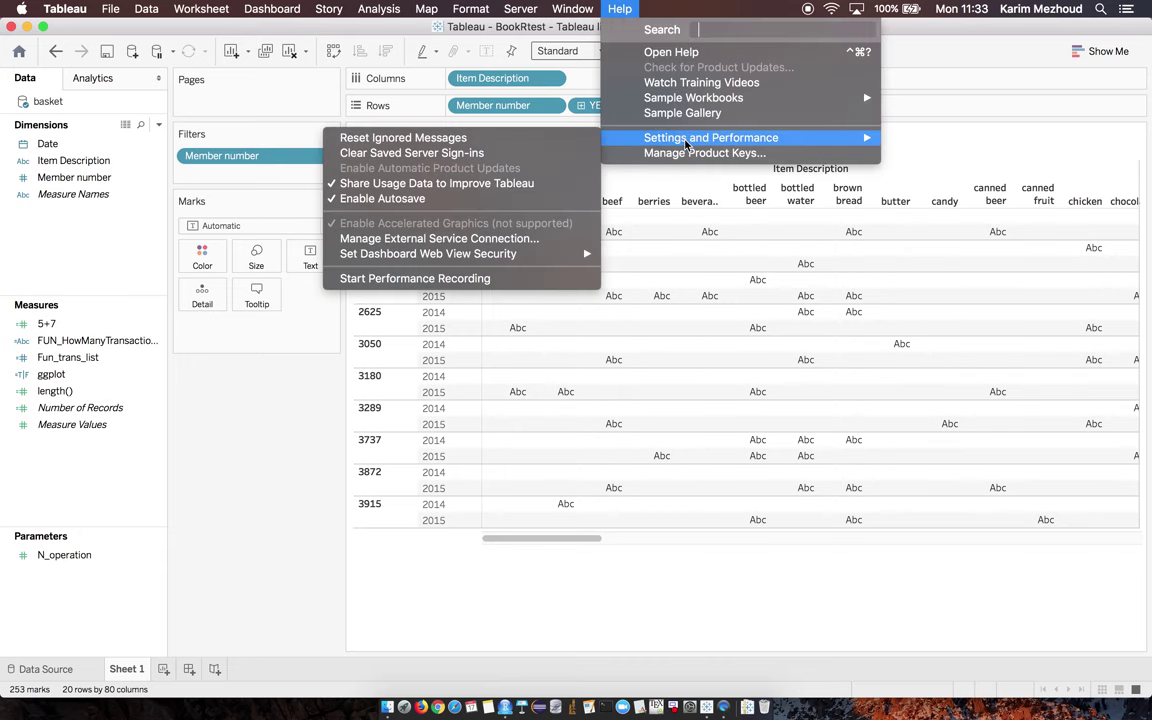
pyautogui.click(458, 243)
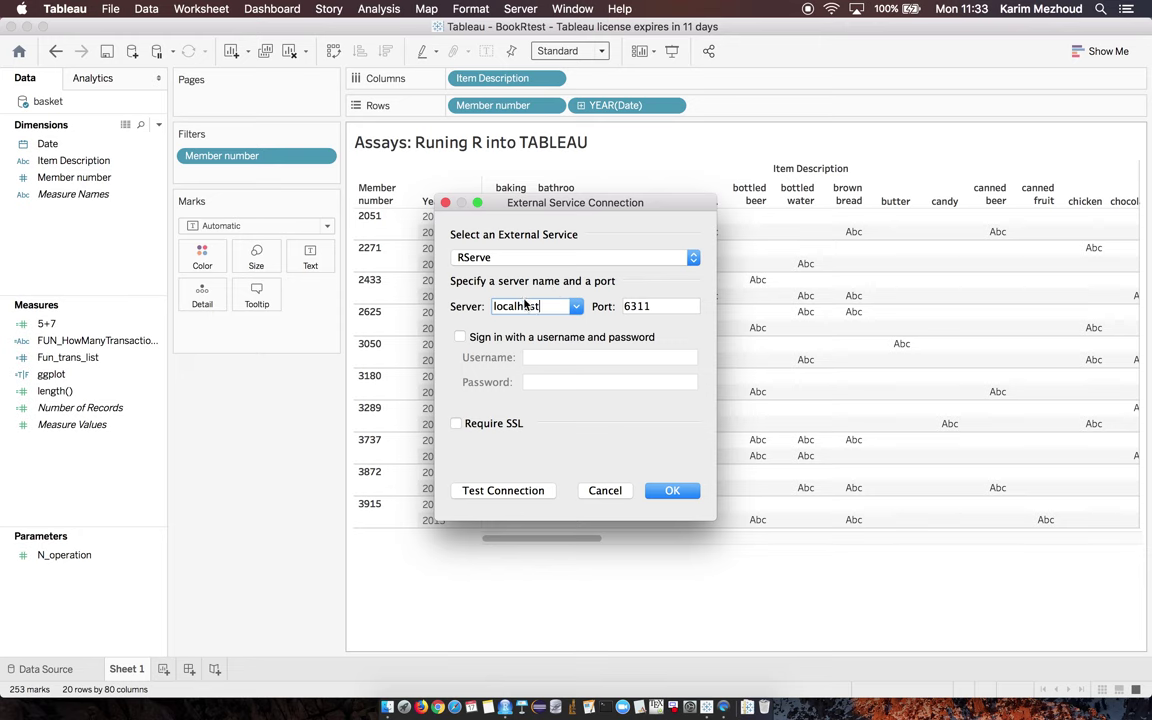
pyautogui.click(519, 500)
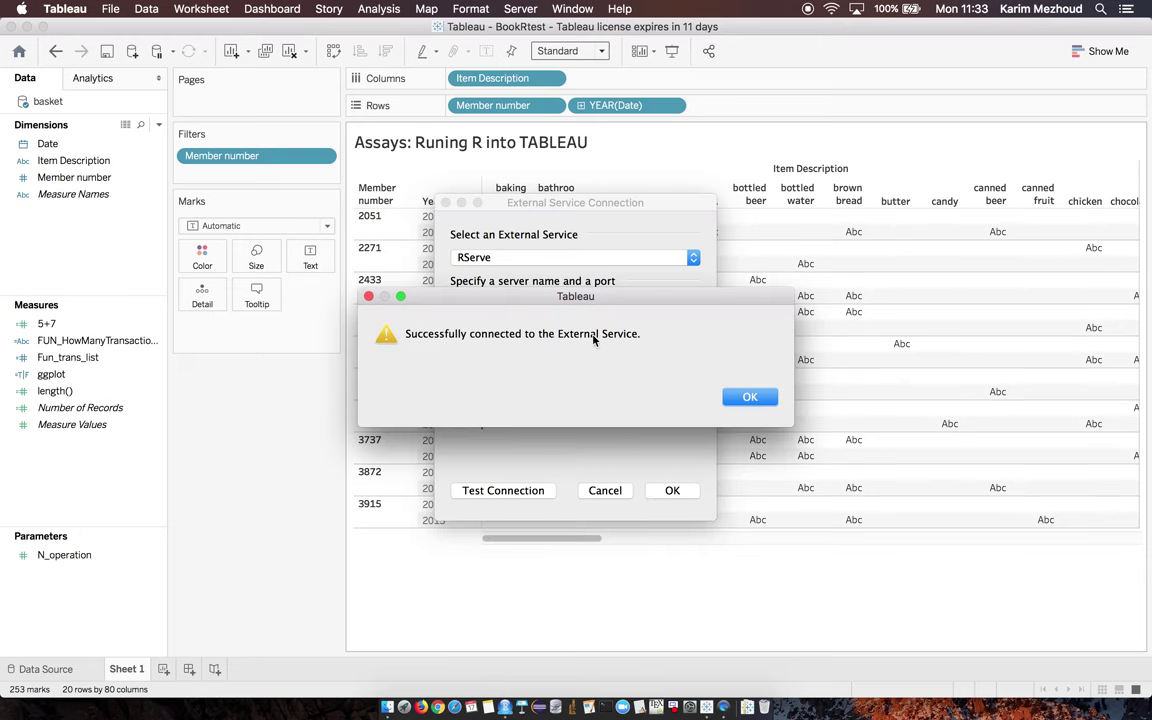
pyautogui.click(745, 396)
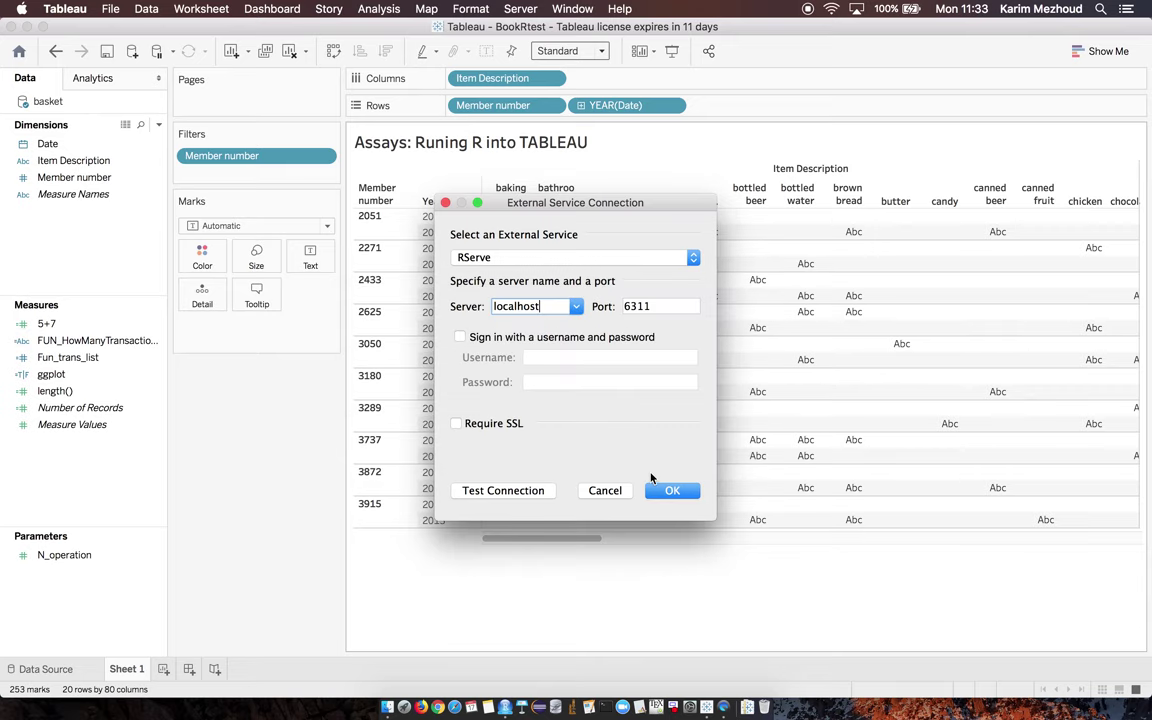
pyautogui.click(668, 491)
pyautogui.hotkey('ctrl', 'Right')
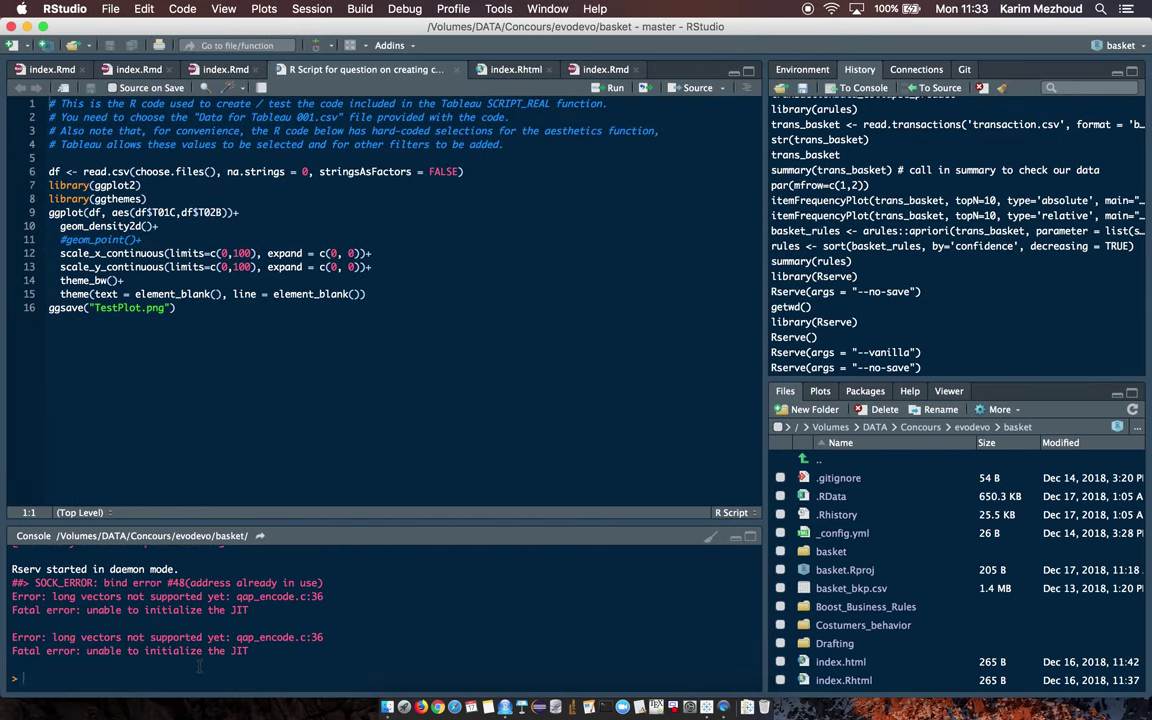
# Recall Rserve(args = "--no-save") at the RStudio console, then return to Tableau
pyautogui.press('Up')
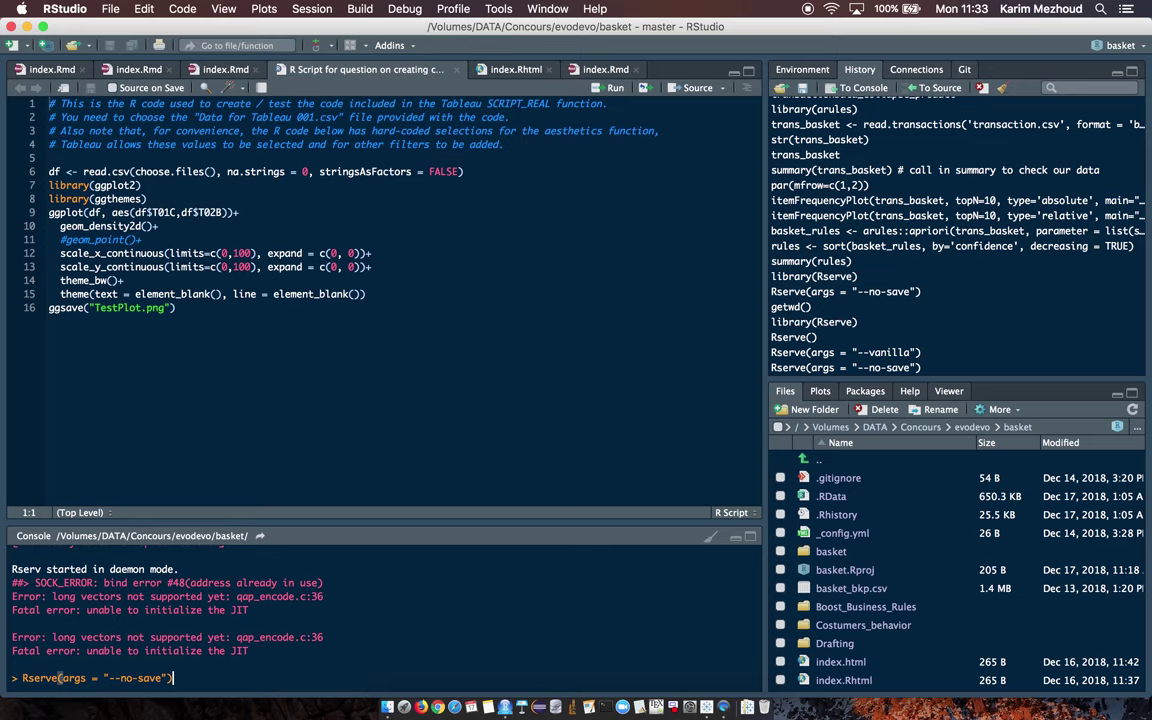
pyautogui.press('super+Tab')
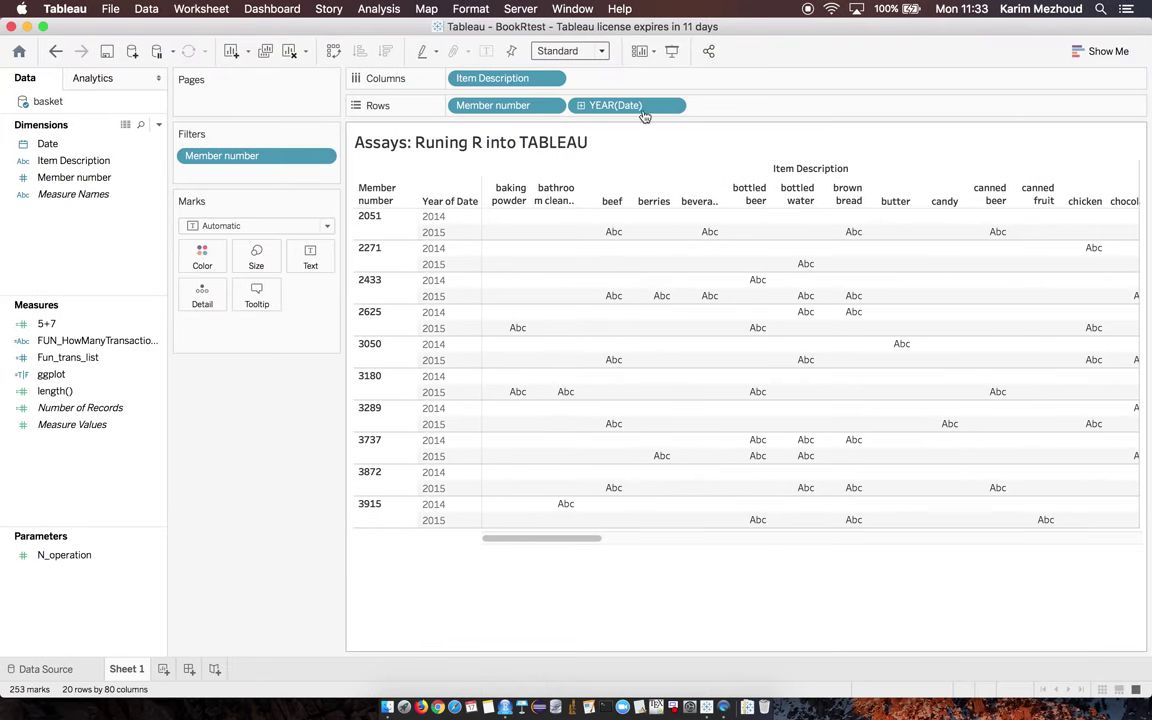